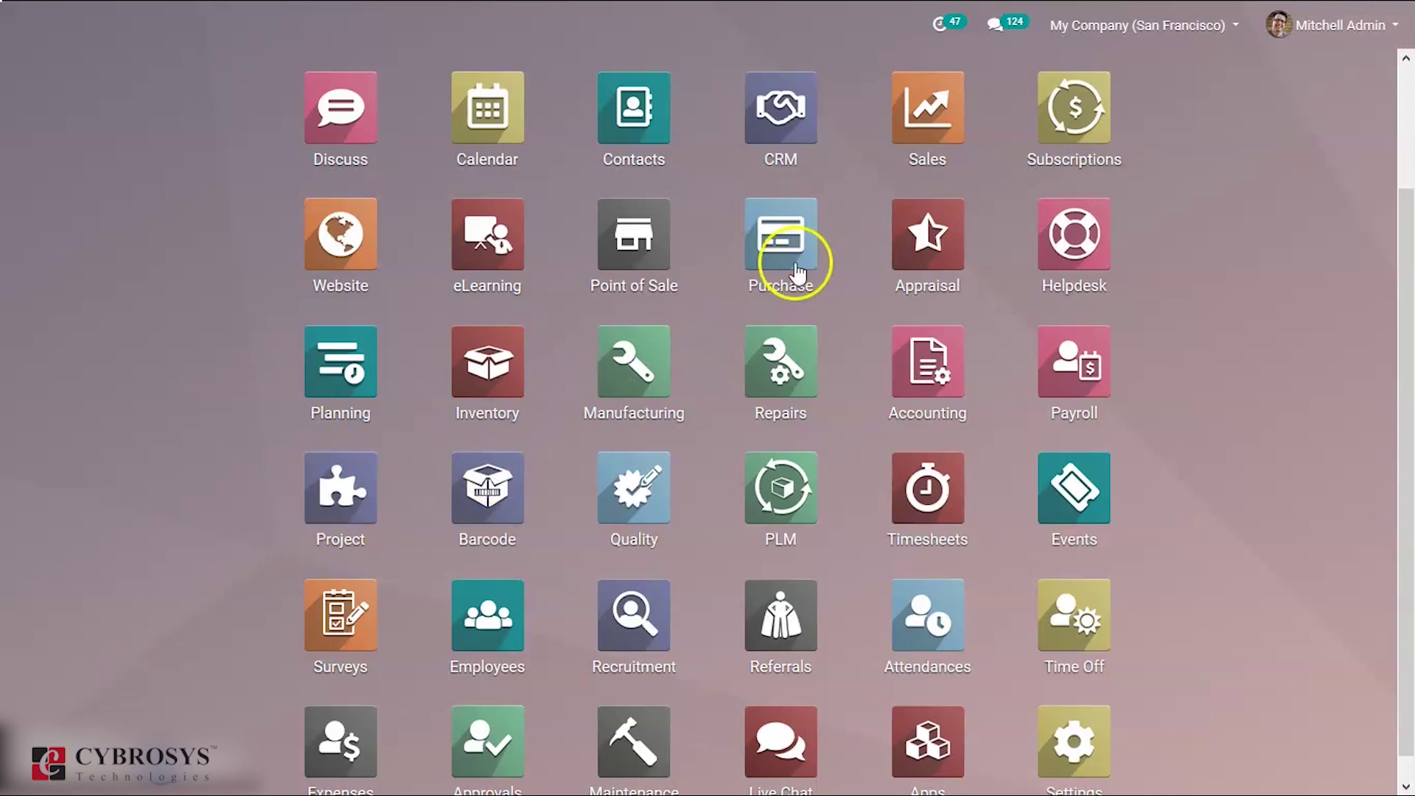
Start a new request for quotation in Purchase with Lumber Inc as the vendor.
left_click(779, 245)
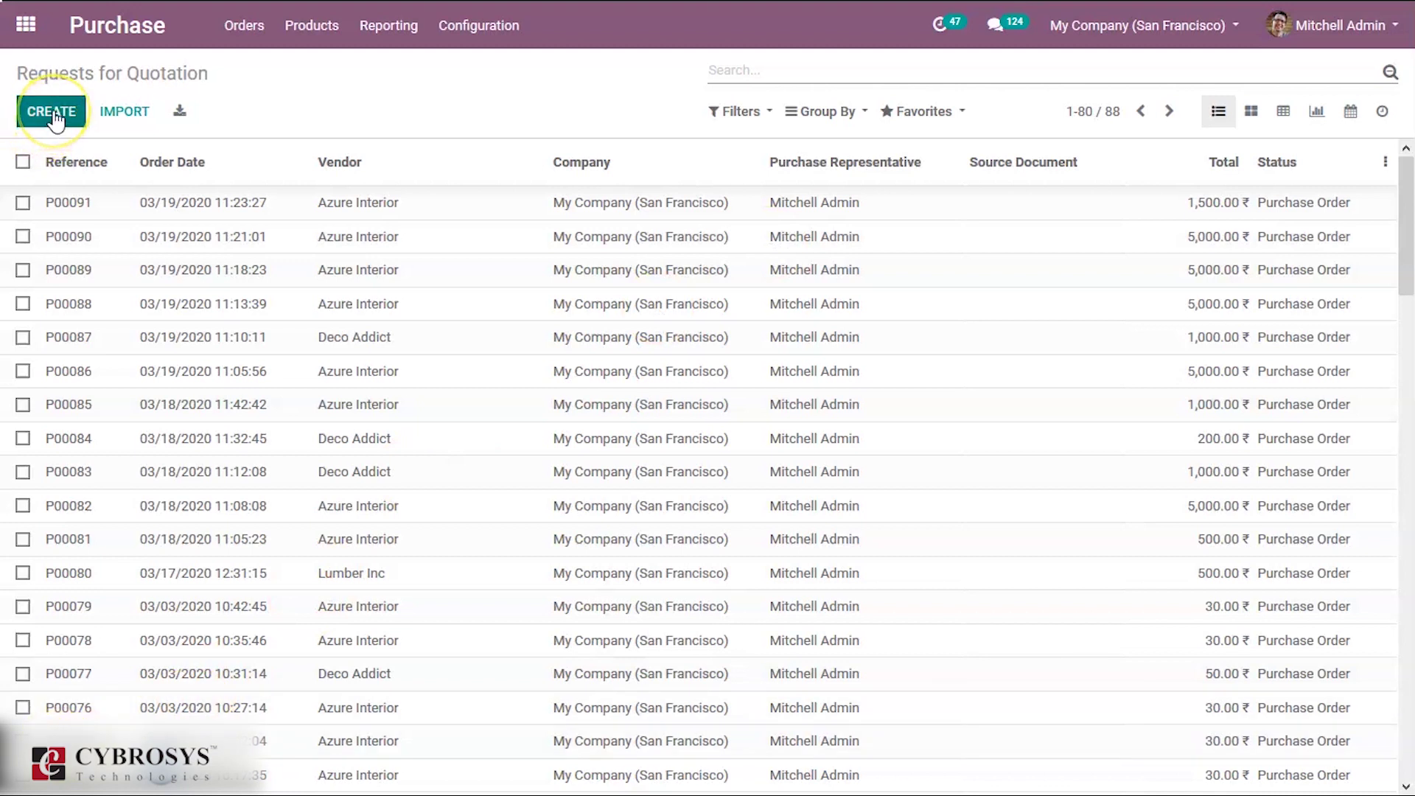
left_click(55, 118)
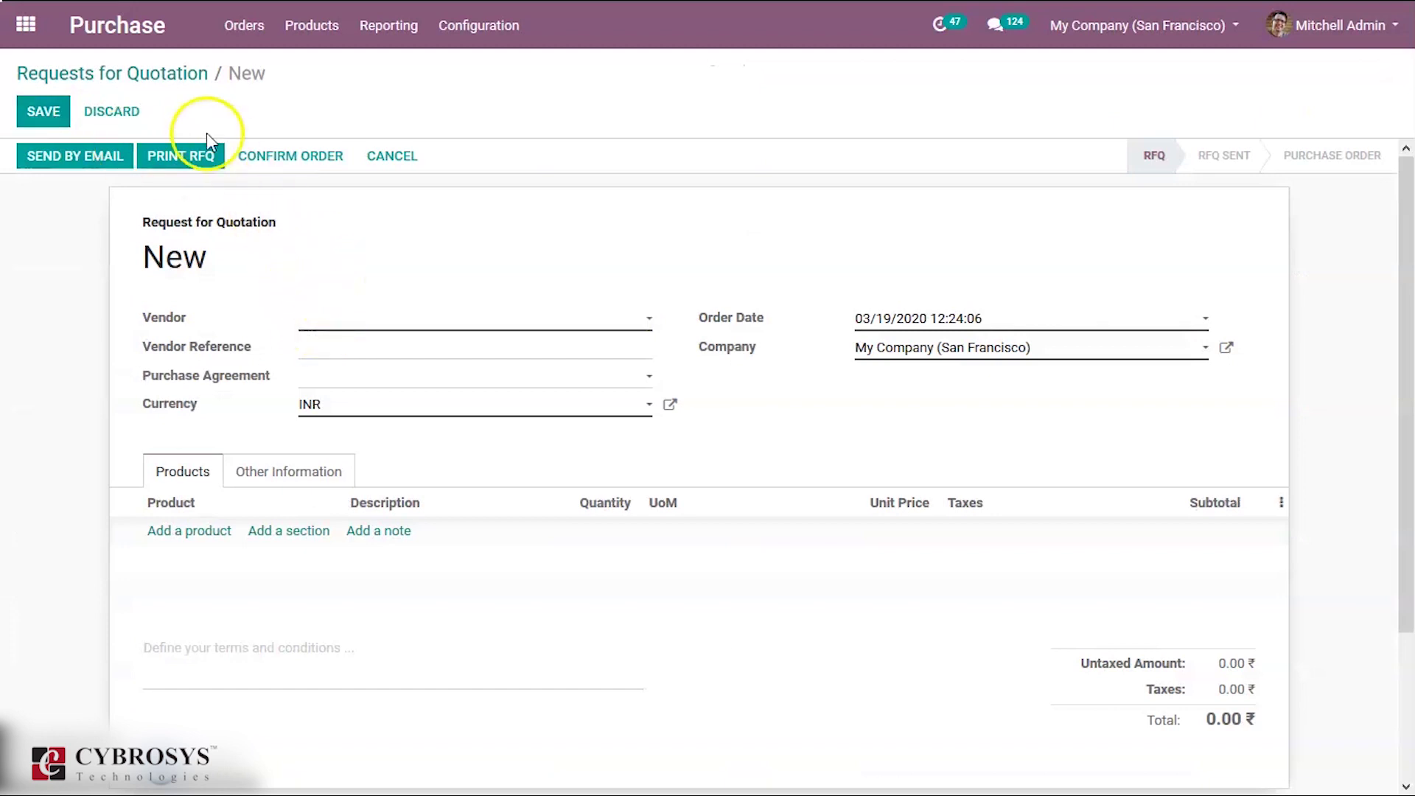
left_click(332, 318)
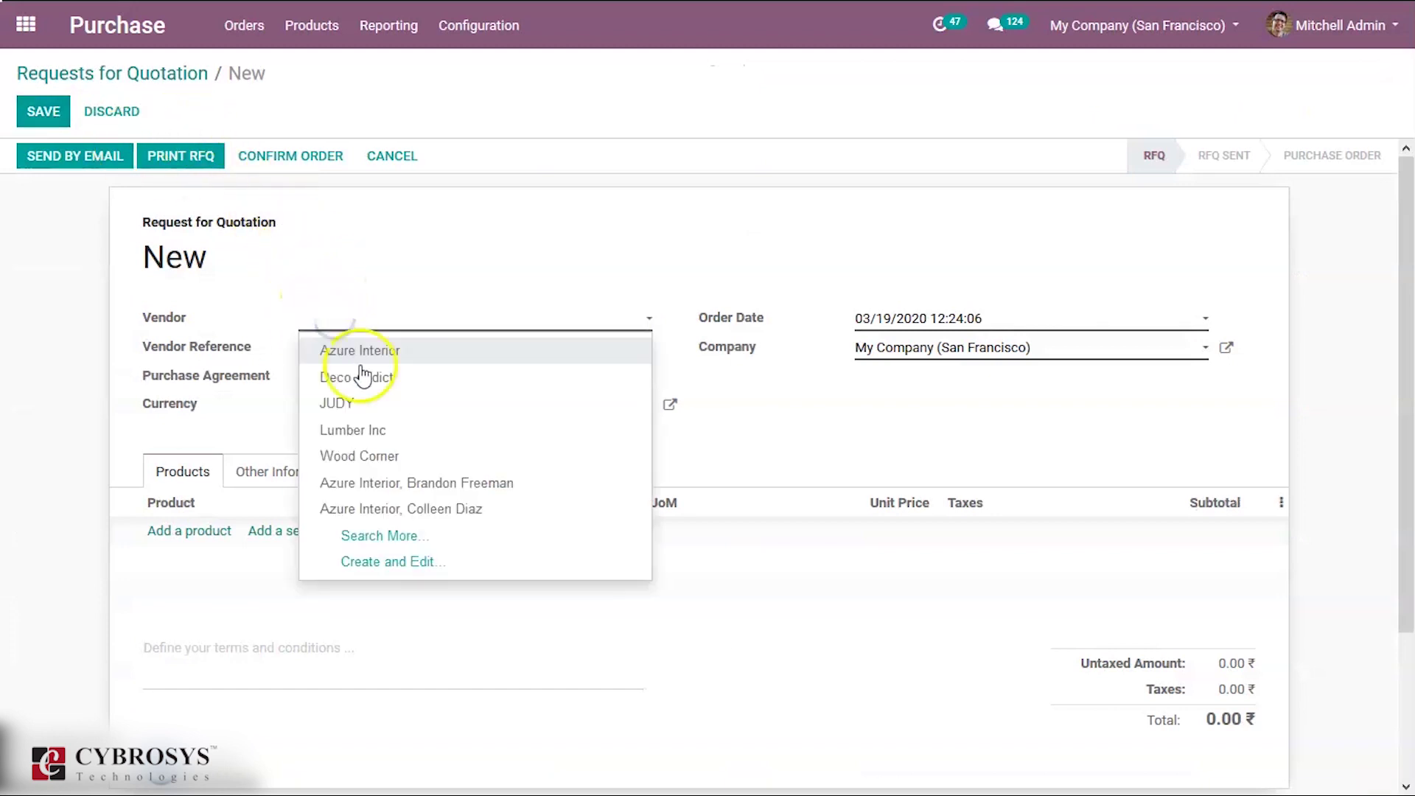
left_click(379, 436)
Add a DESK0004 Customizable Desk line with quantity 5 at unit price 100.
left_click(193, 530)
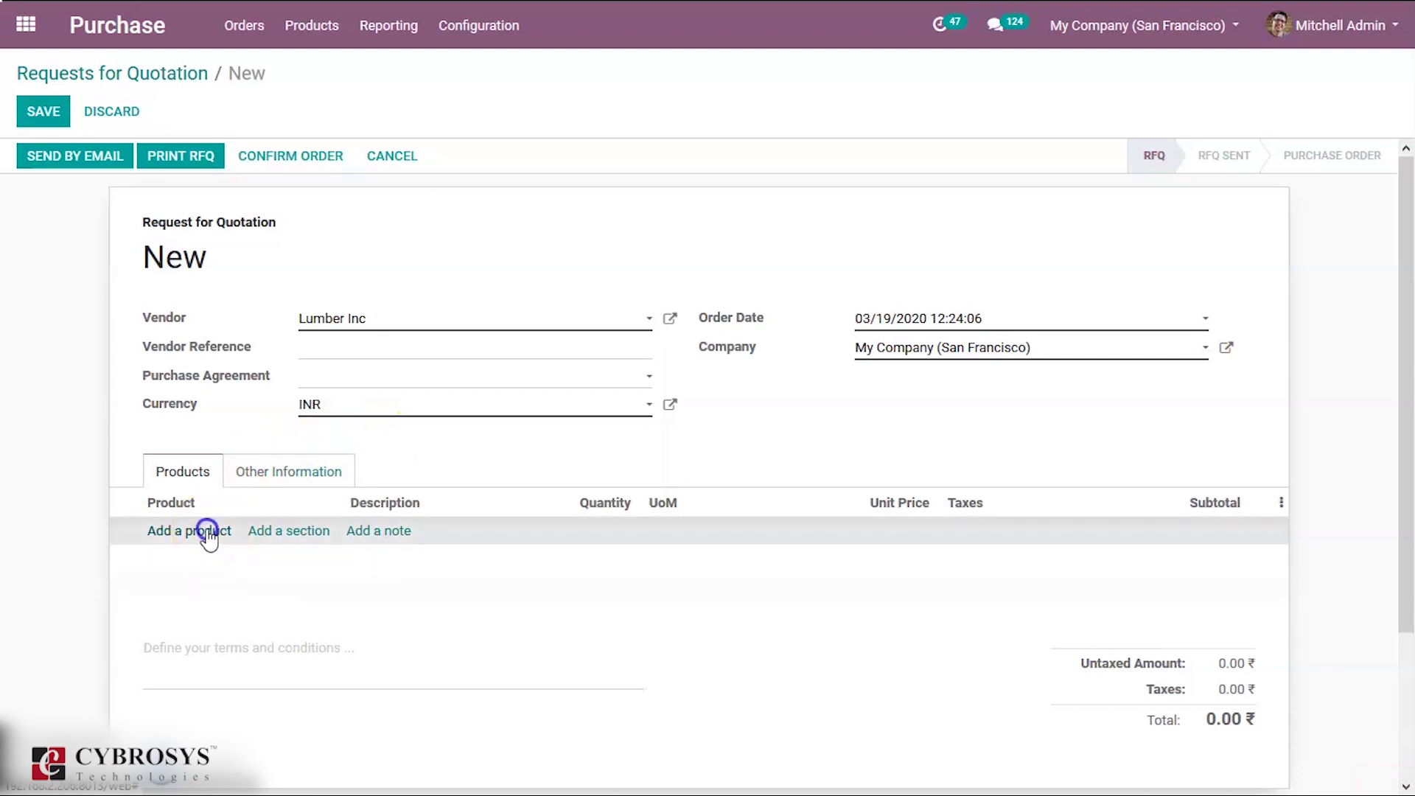
left_click(149, 535)
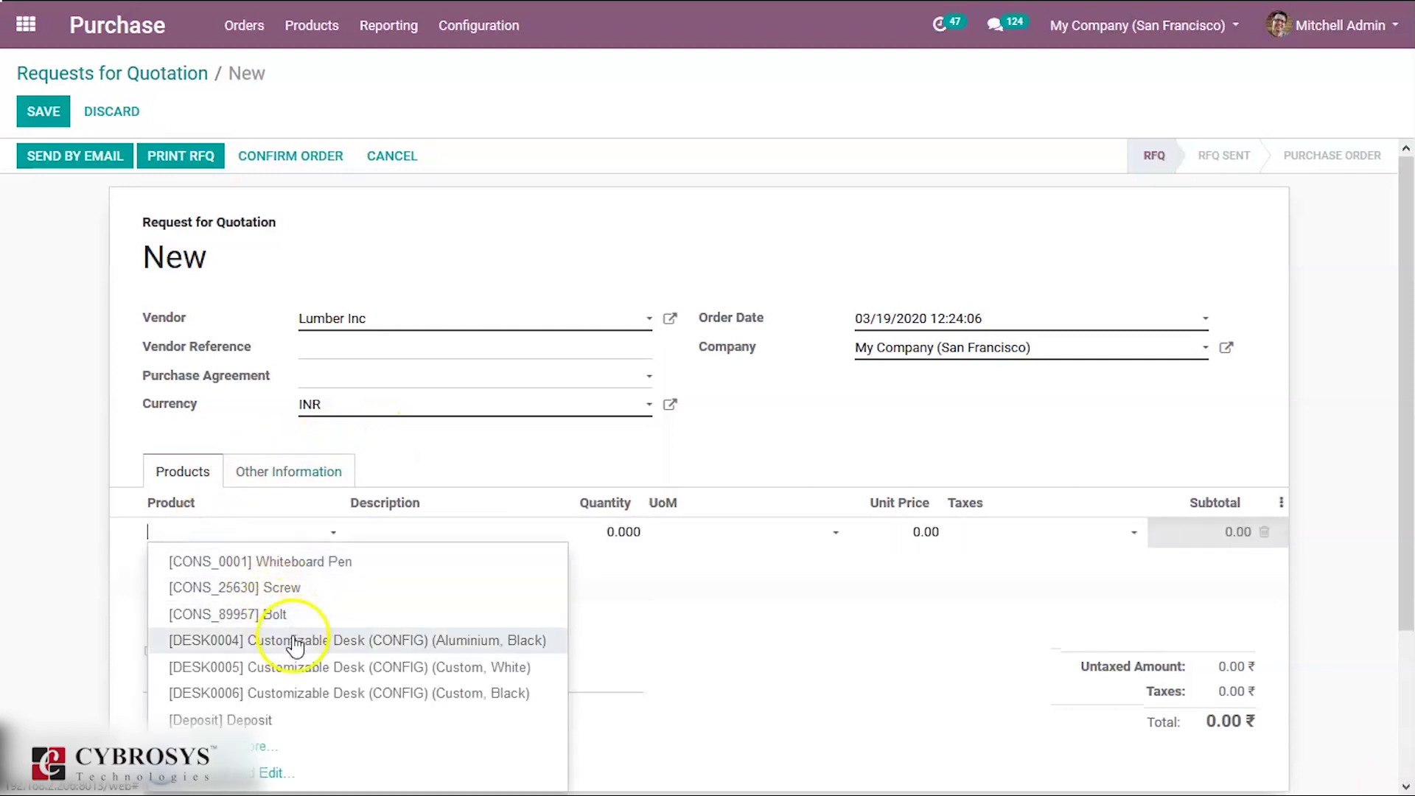
left_click(296, 641)
left_click(335, 534)
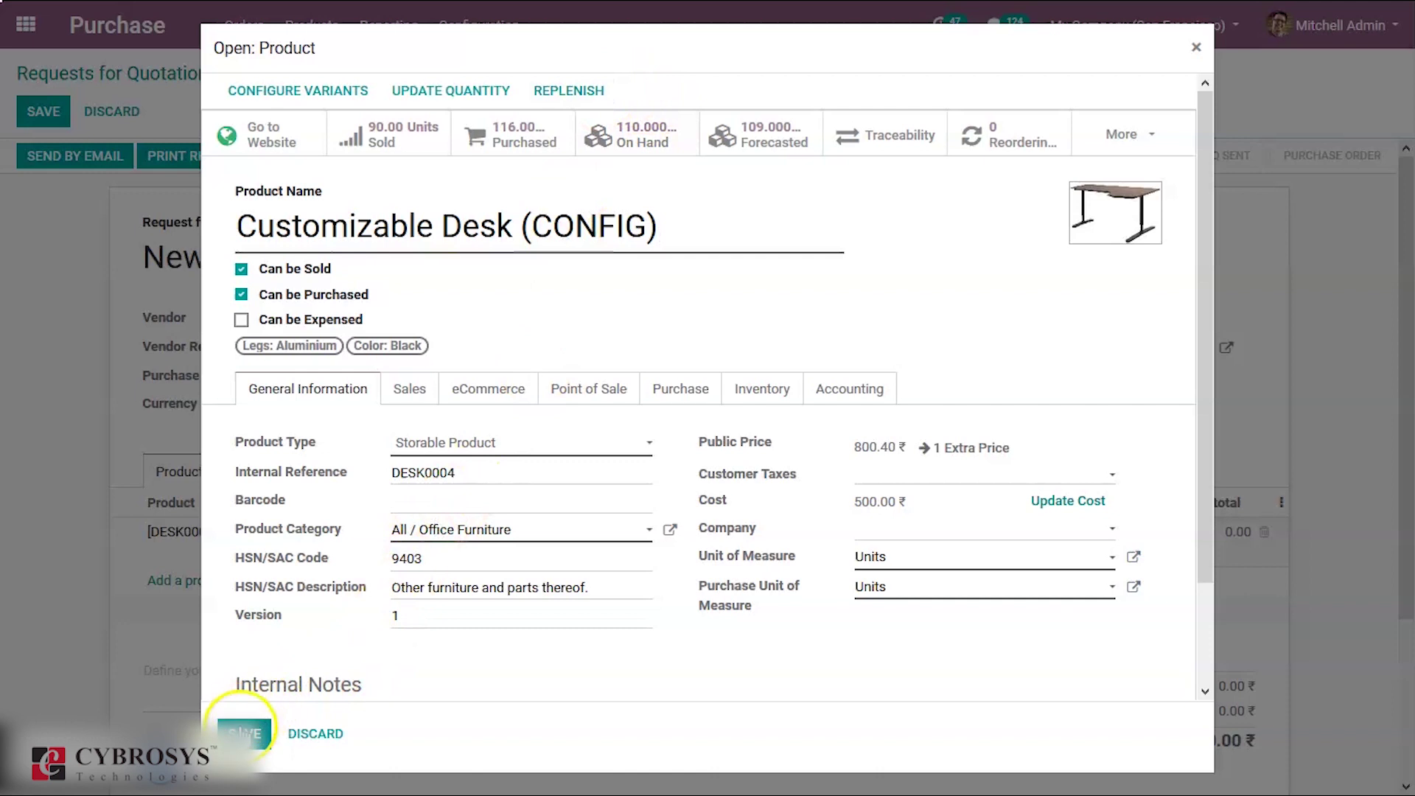
left_click(243, 730)
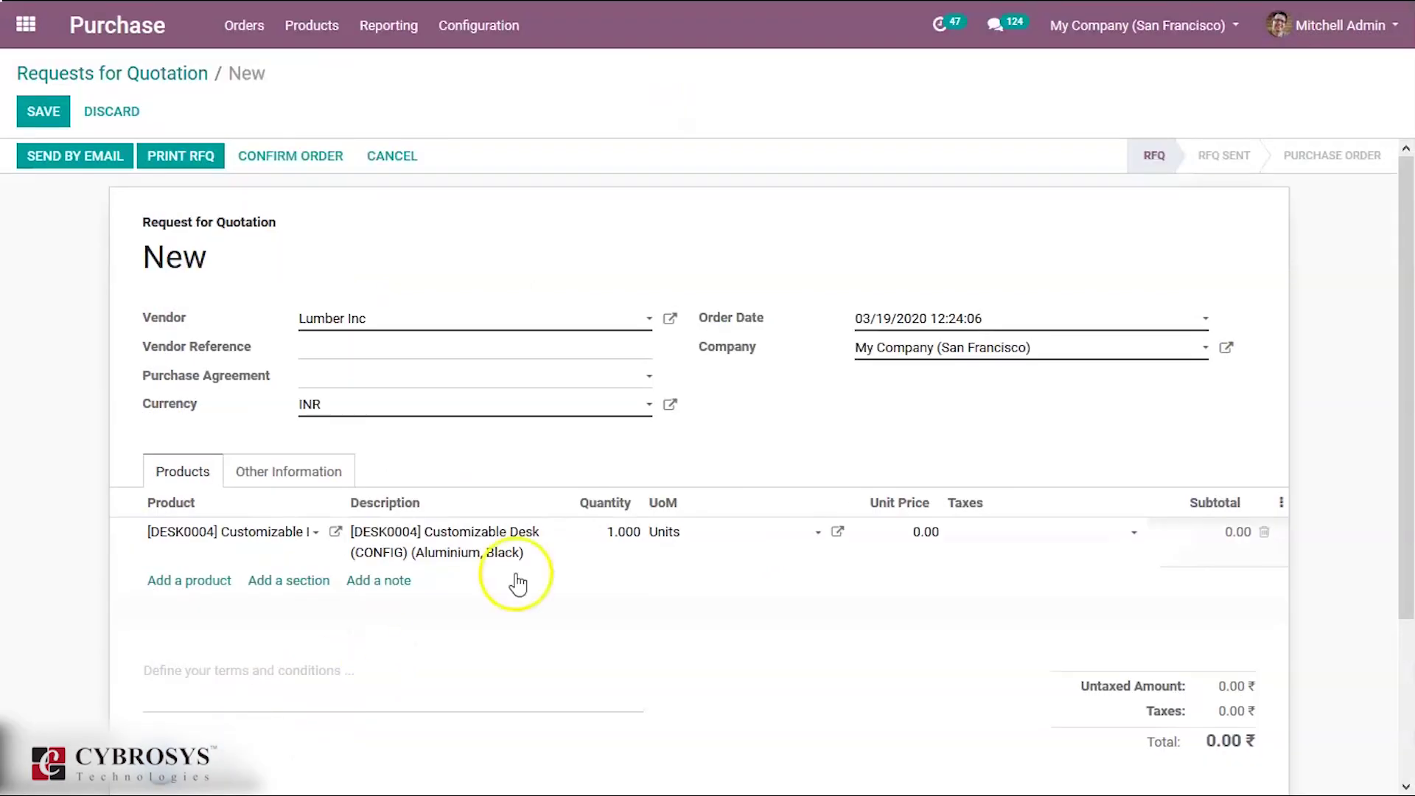
left_click(614, 533)
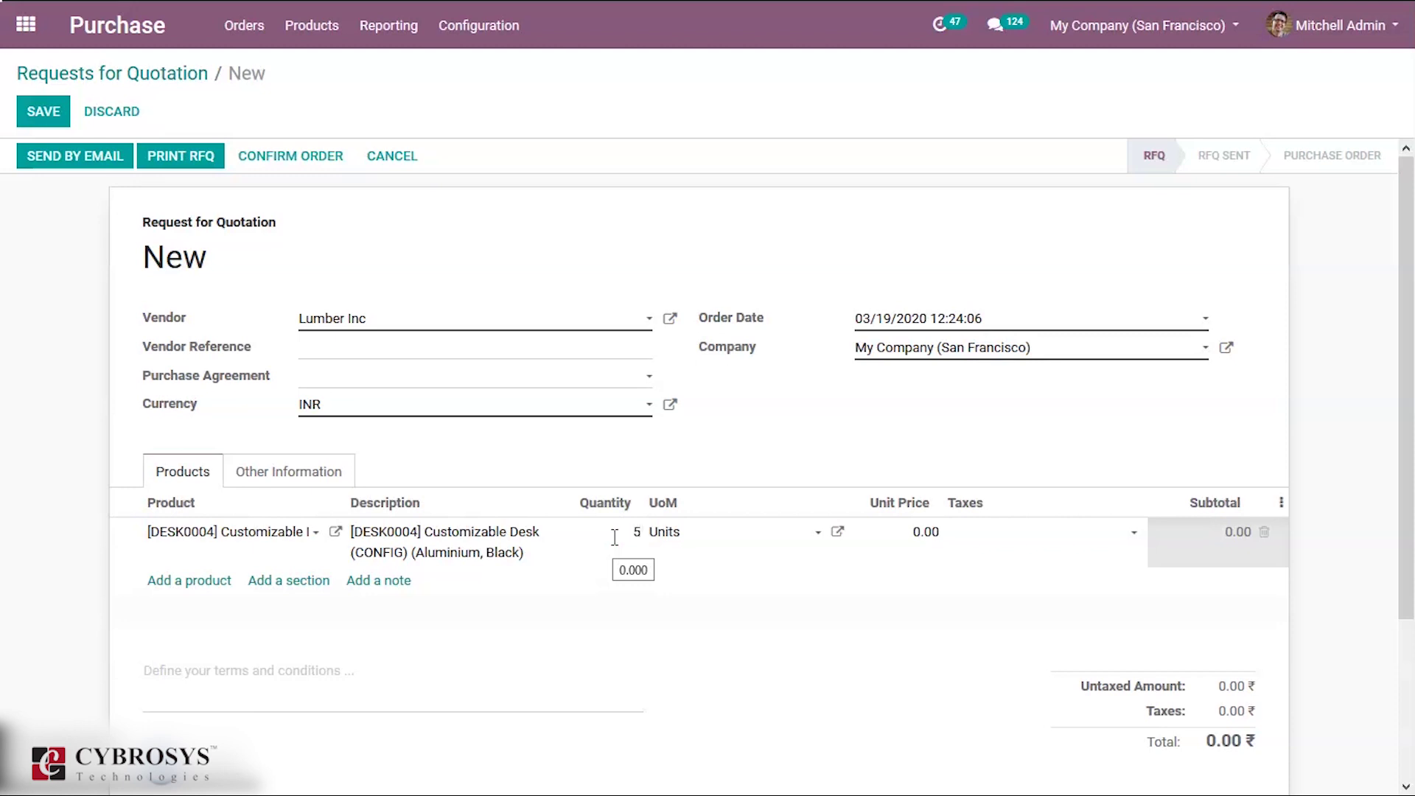
left_click(917, 529)
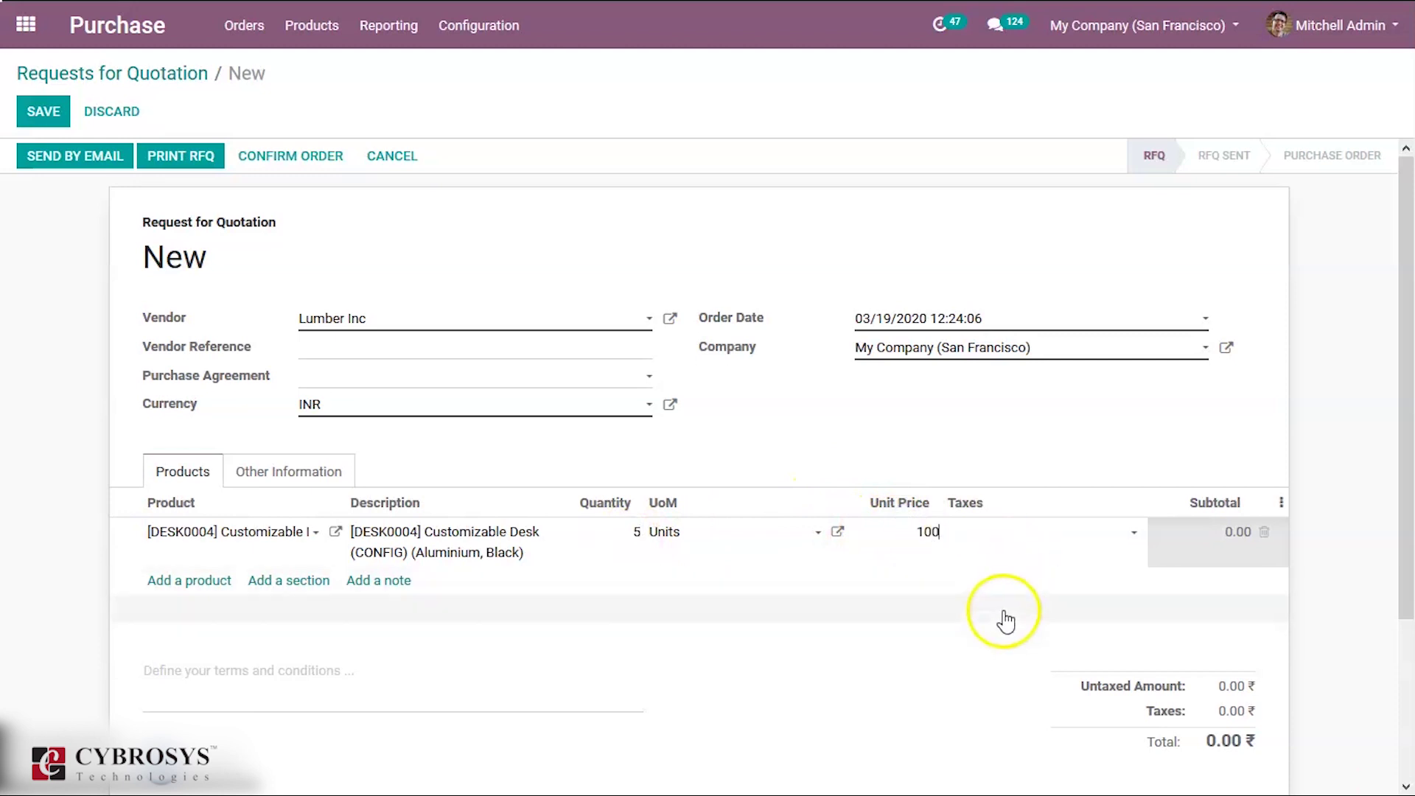
left_click(960, 648)
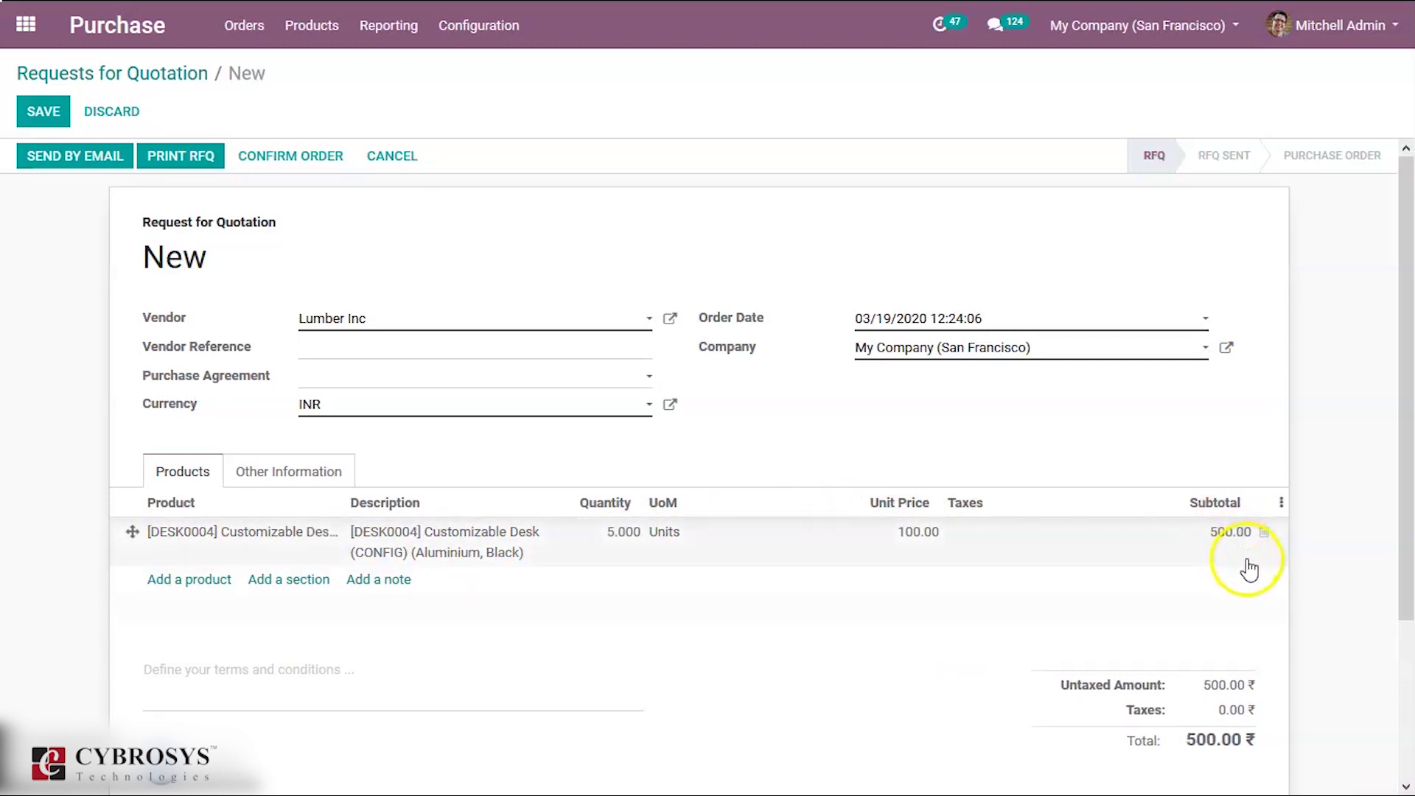
Confirm the RFQ as P00092 and validate receipt WH/IN/00098 for all 5 desks.
left_click(313, 158)
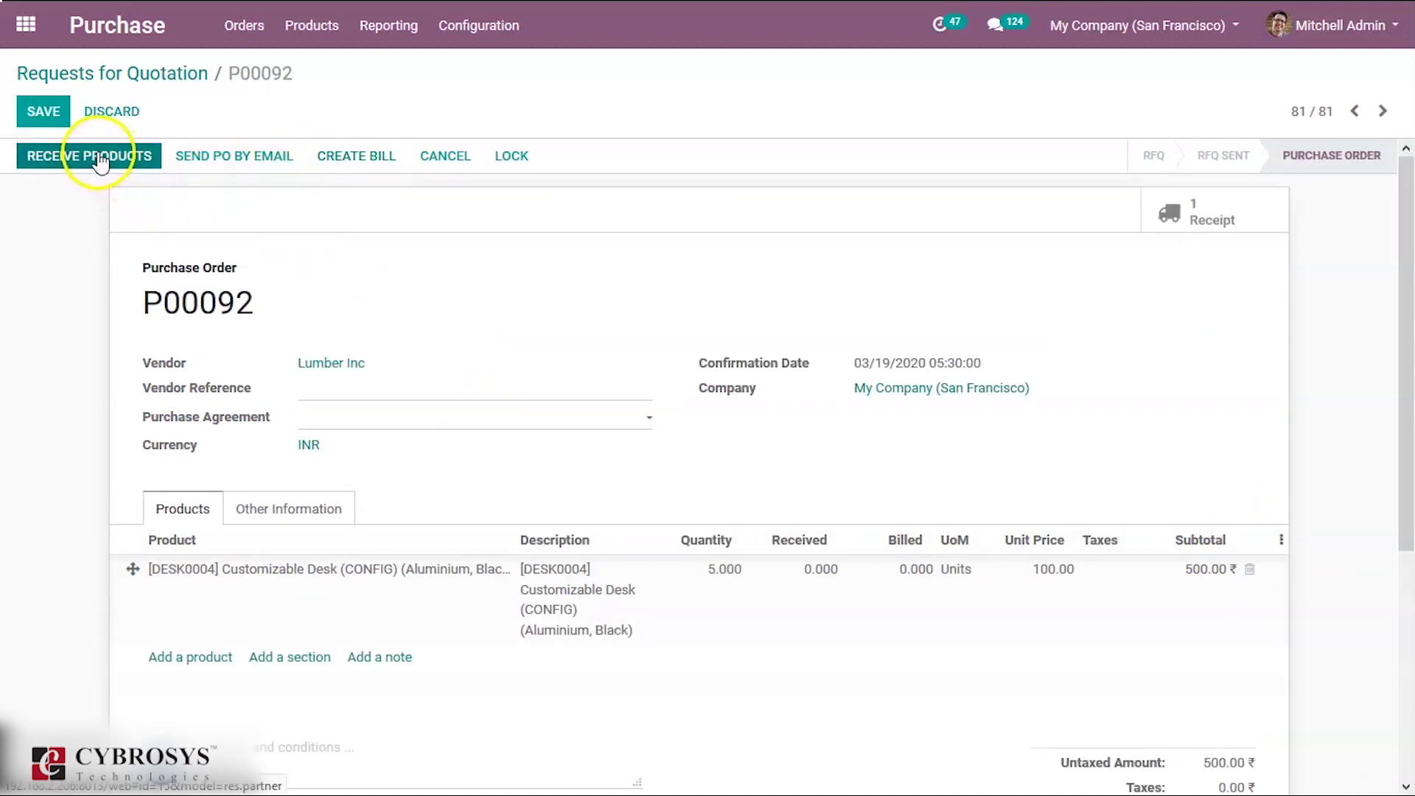
left_click(99, 157)
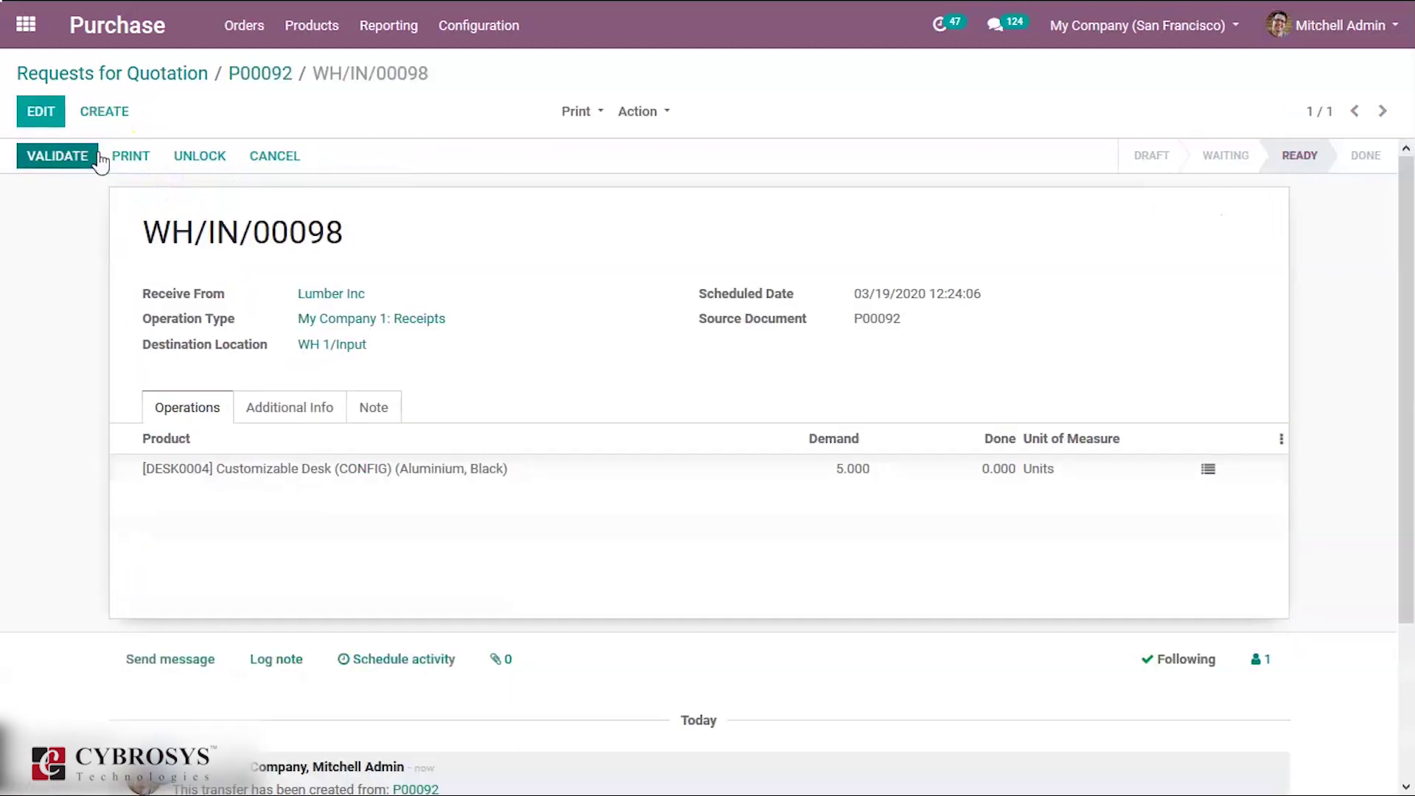
left_click(77, 158)
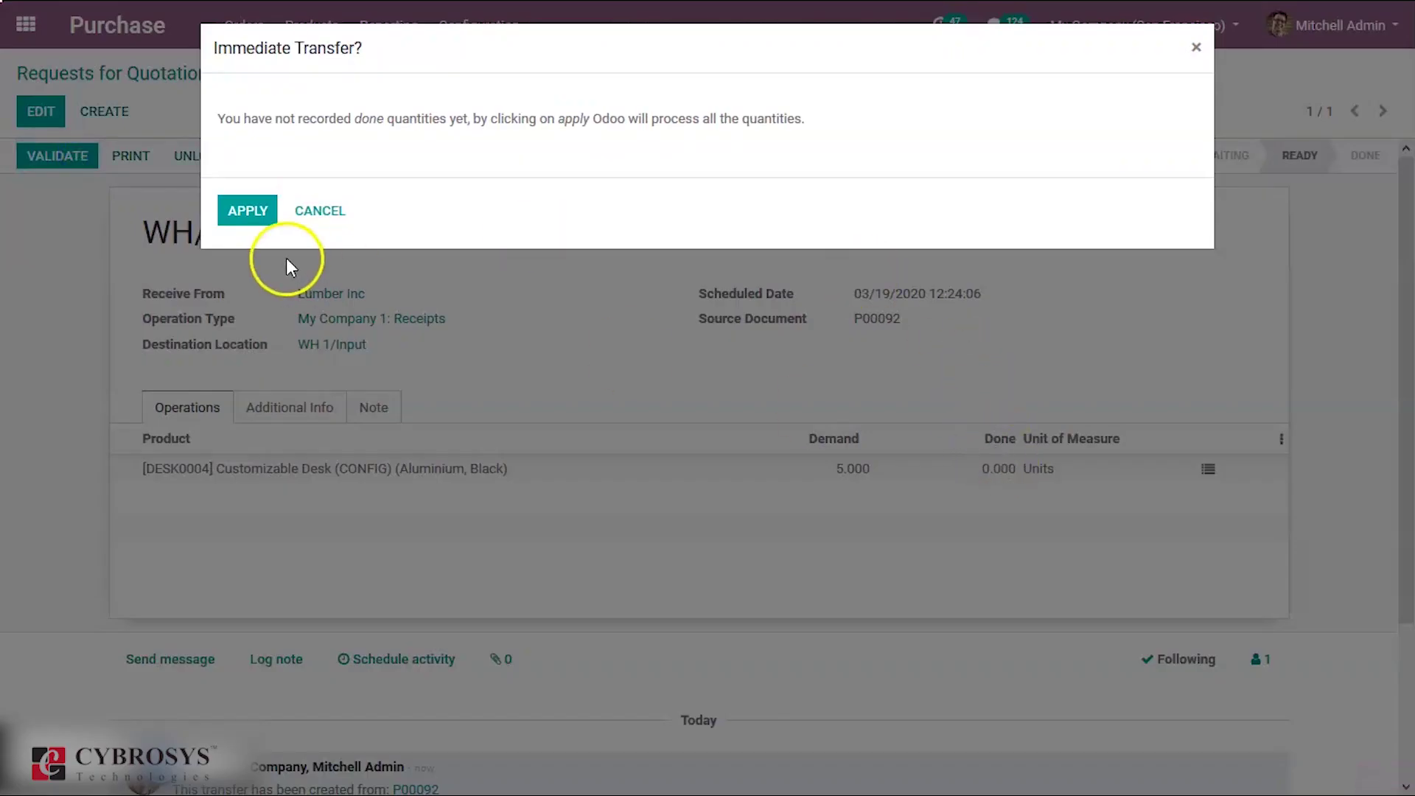
left_click(249, 218)
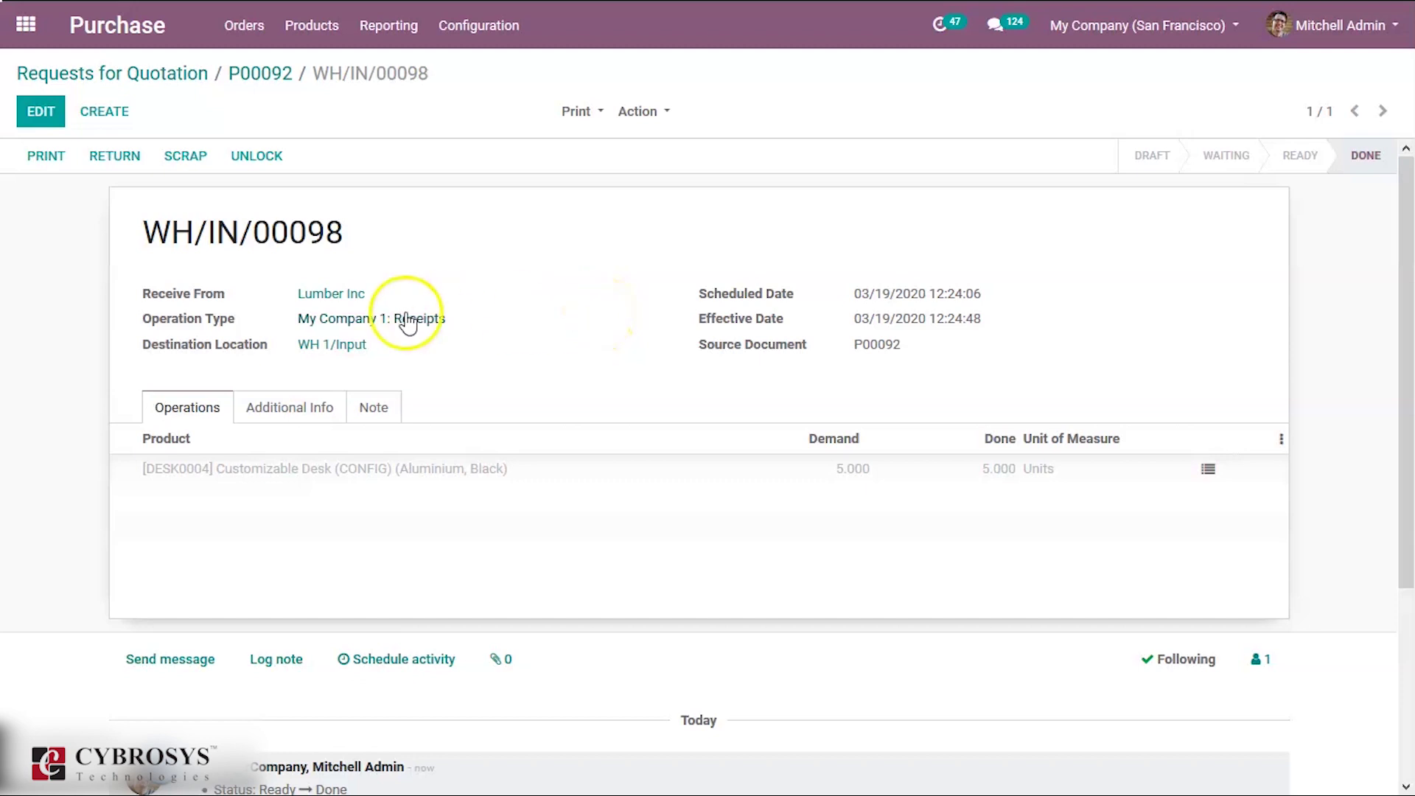
Return 2 desks to Lumber Inc via WH/OUT/00100, then open the DESK0004 product record showing 113 on hand.
left_click(118, 156)
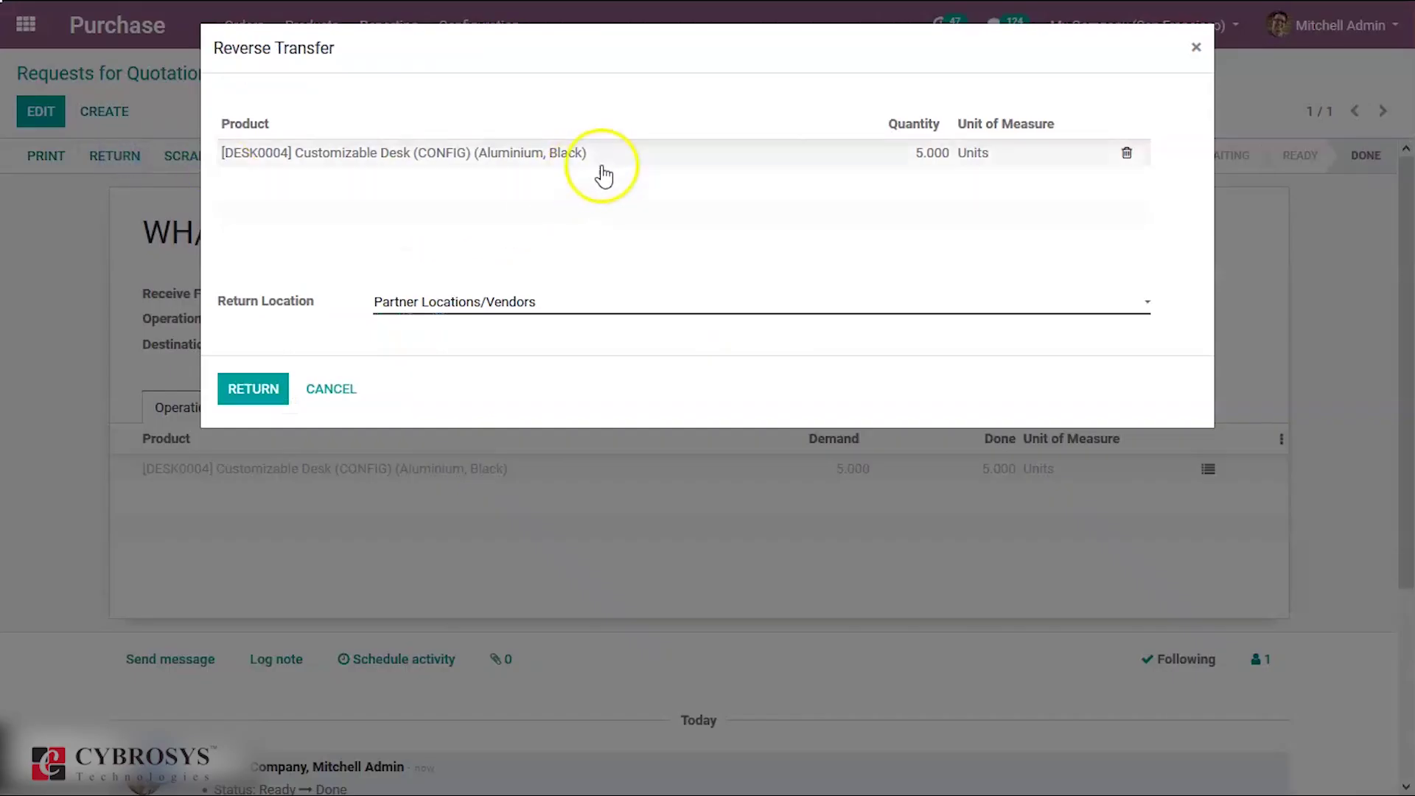
left_click(918, 153)
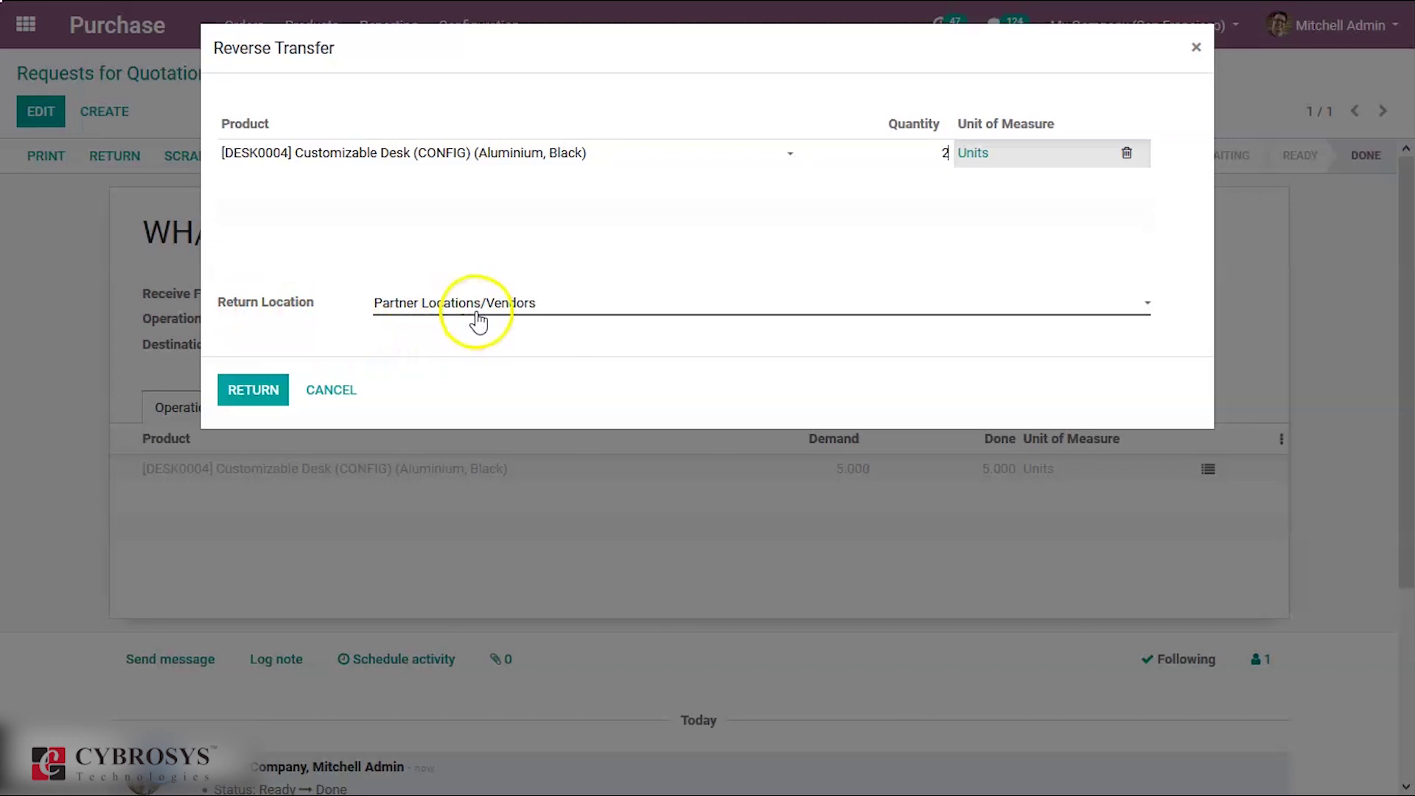
left_click(290, 397)
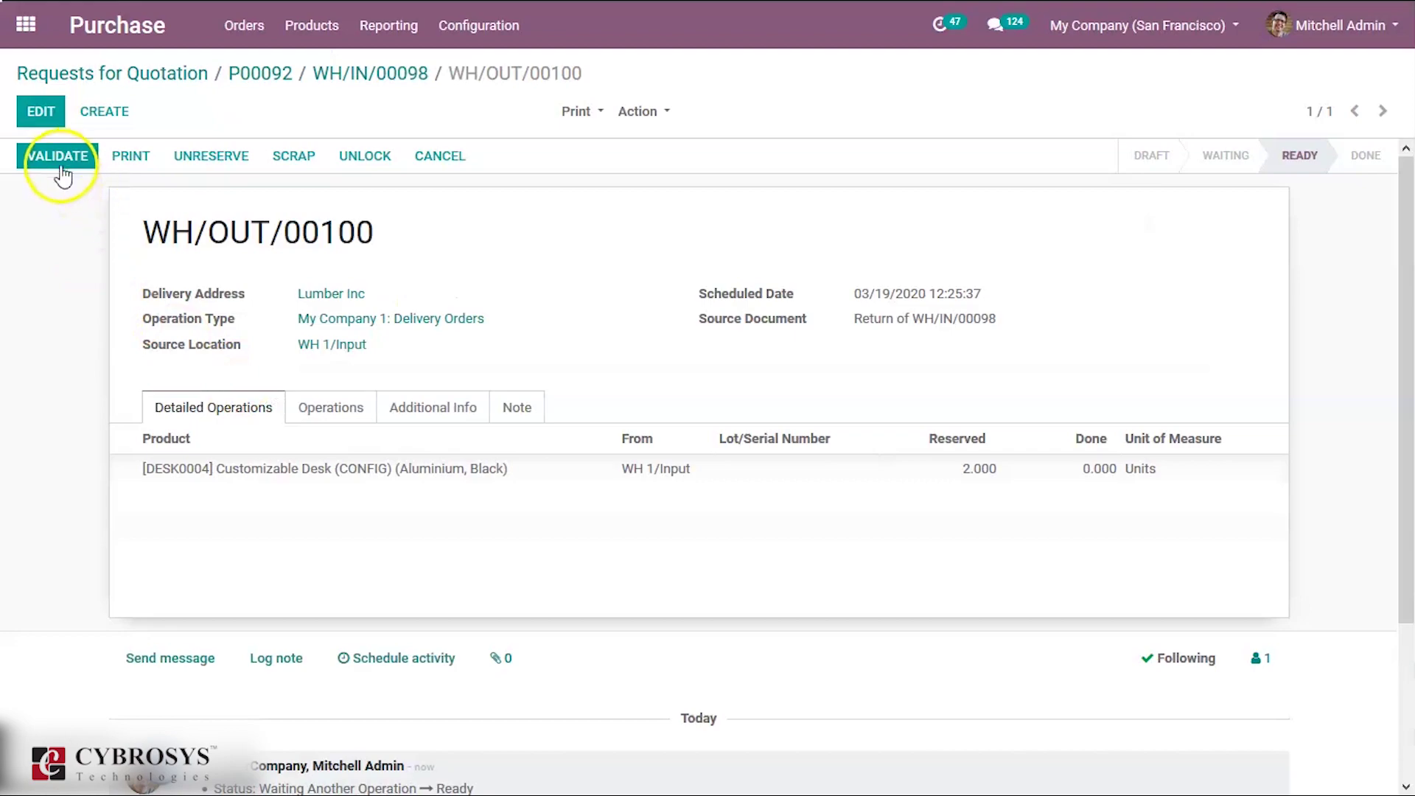
left_click(62, 164)
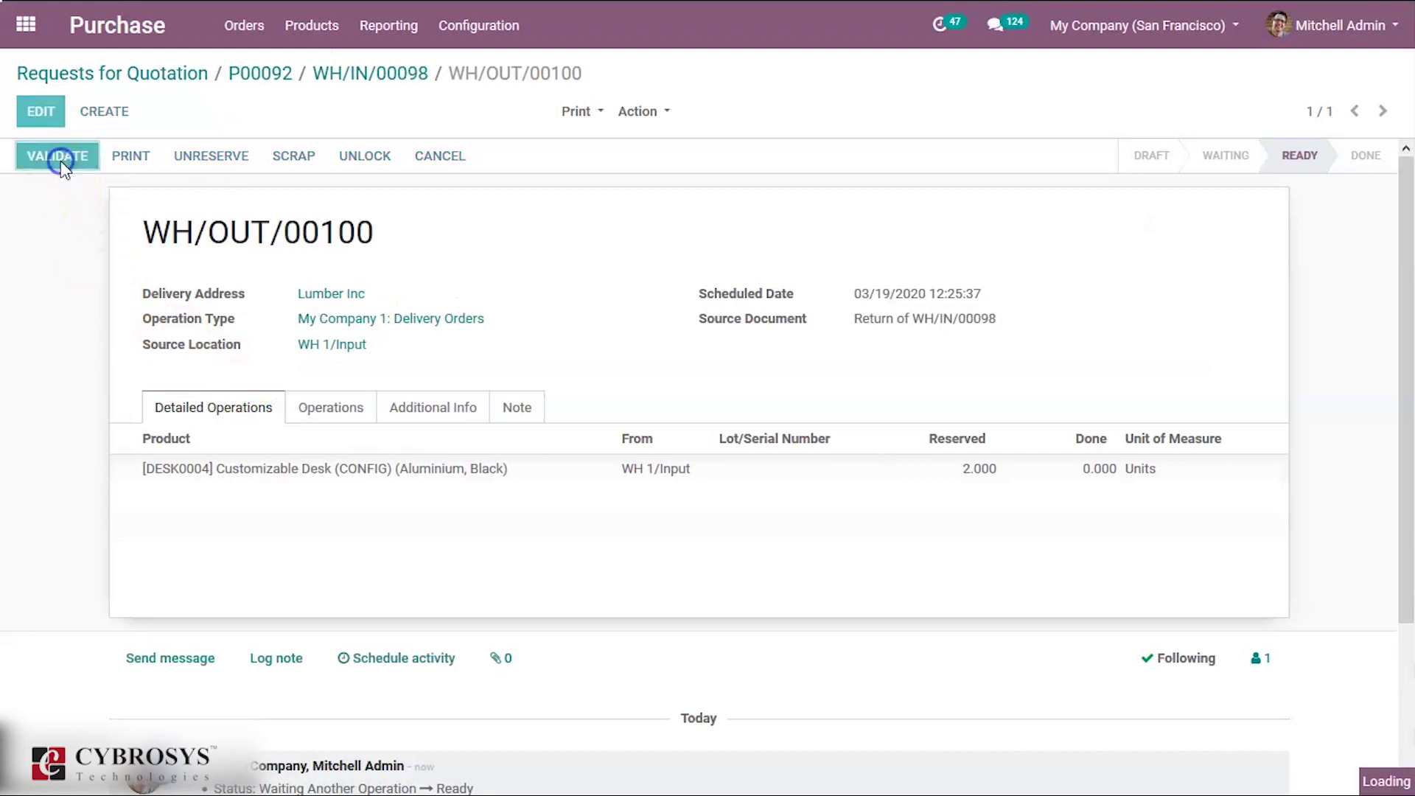
left_click(246, 223)
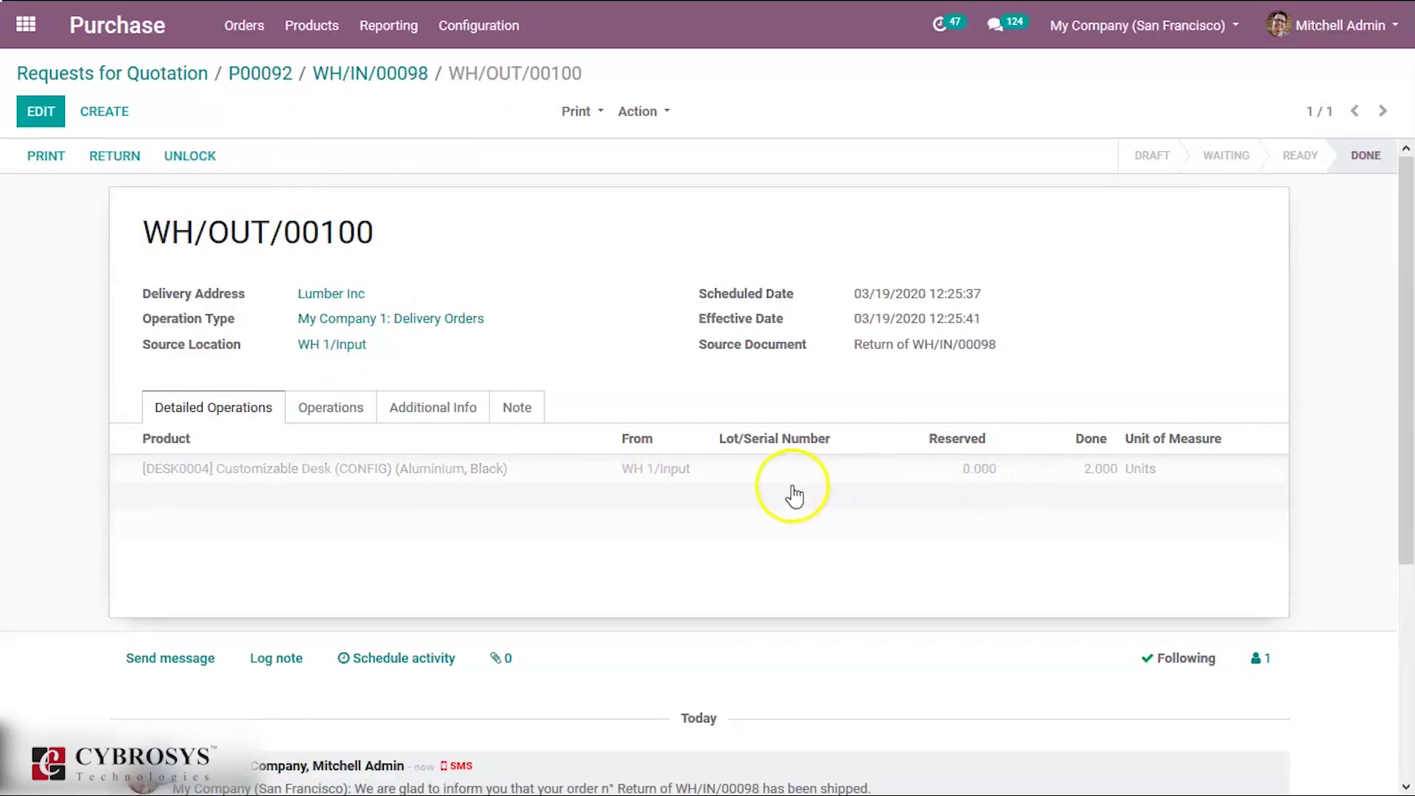
left_click(287, 479)
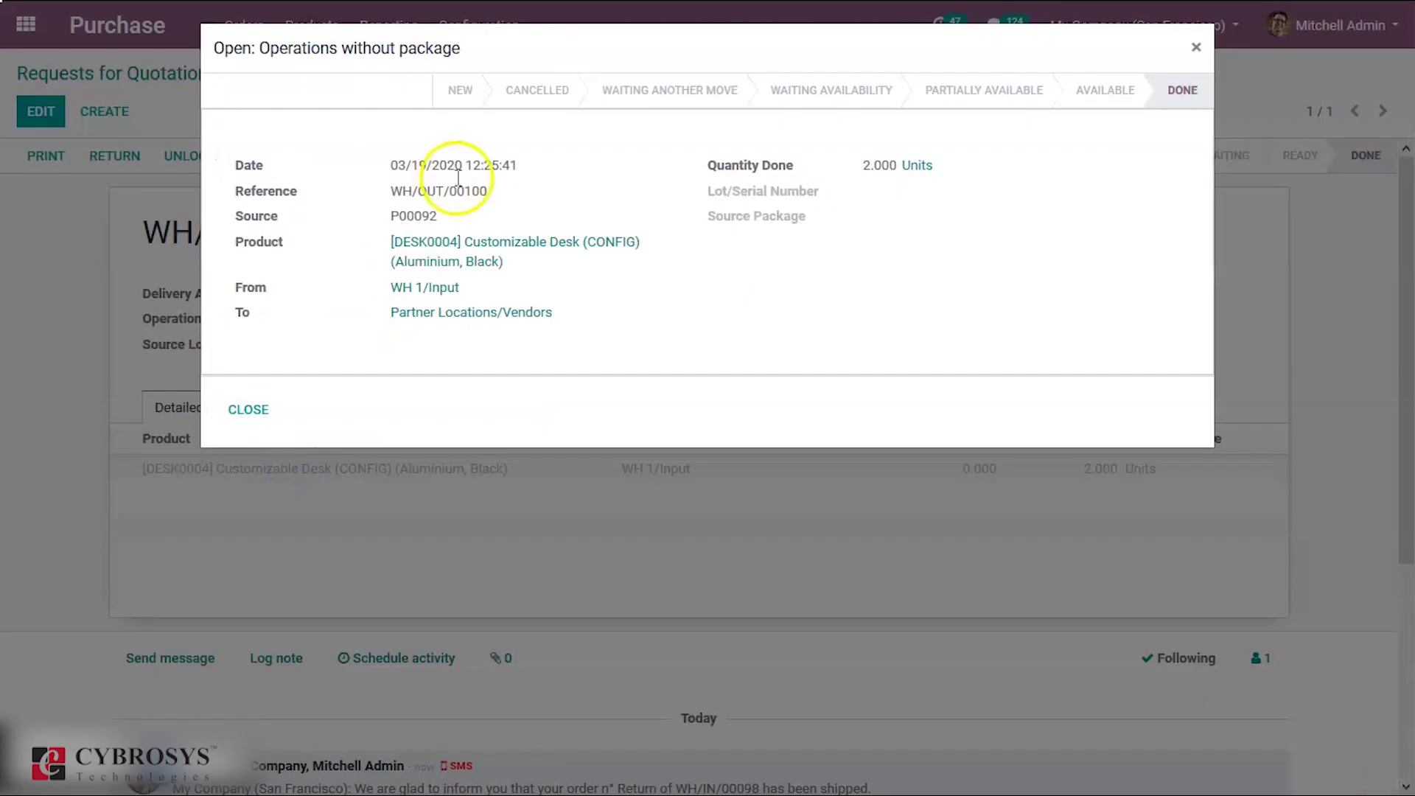
left_click(510, 249)
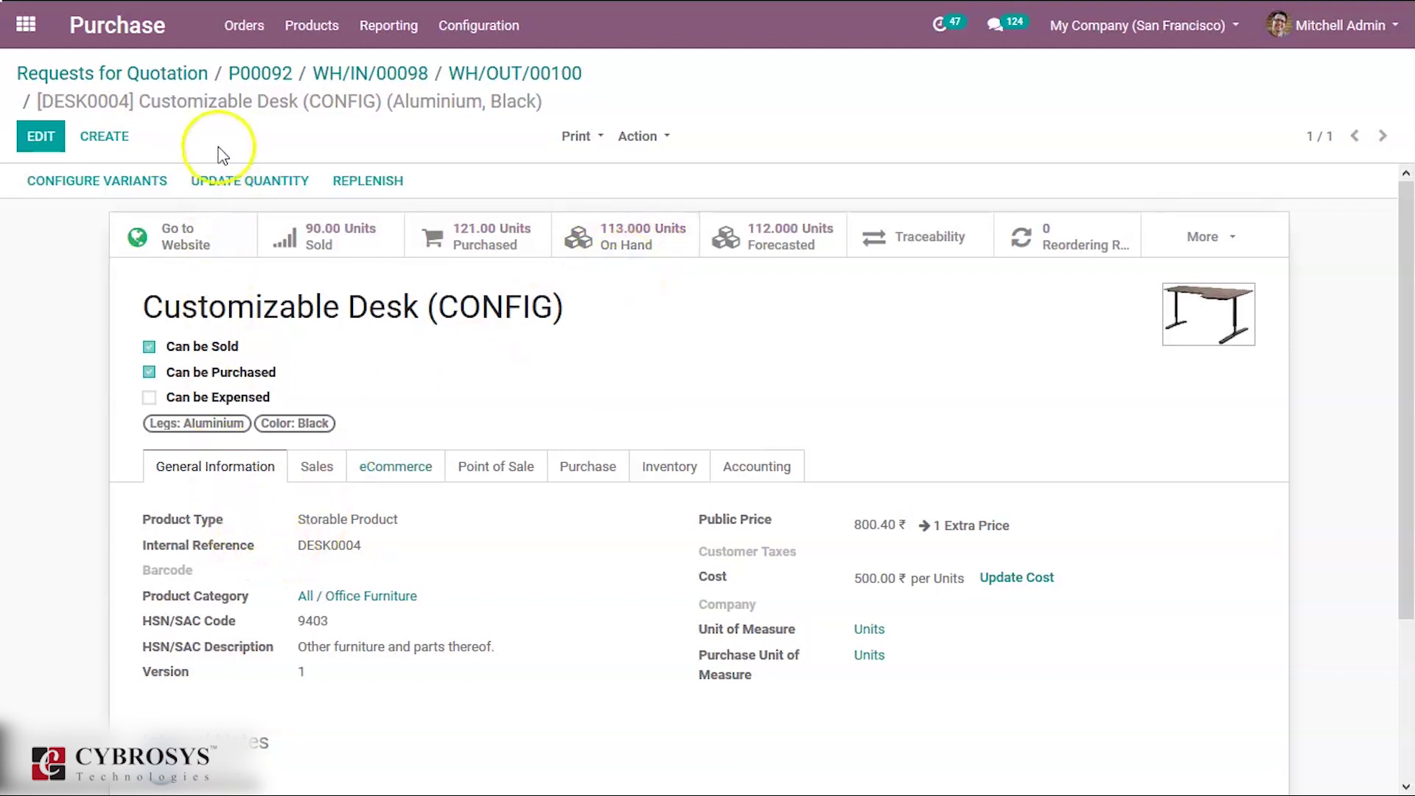
Review P00092's receipt WH/IN/00098 and return WH/OUT/00100, then go back to the order.
left_click(267, 71)
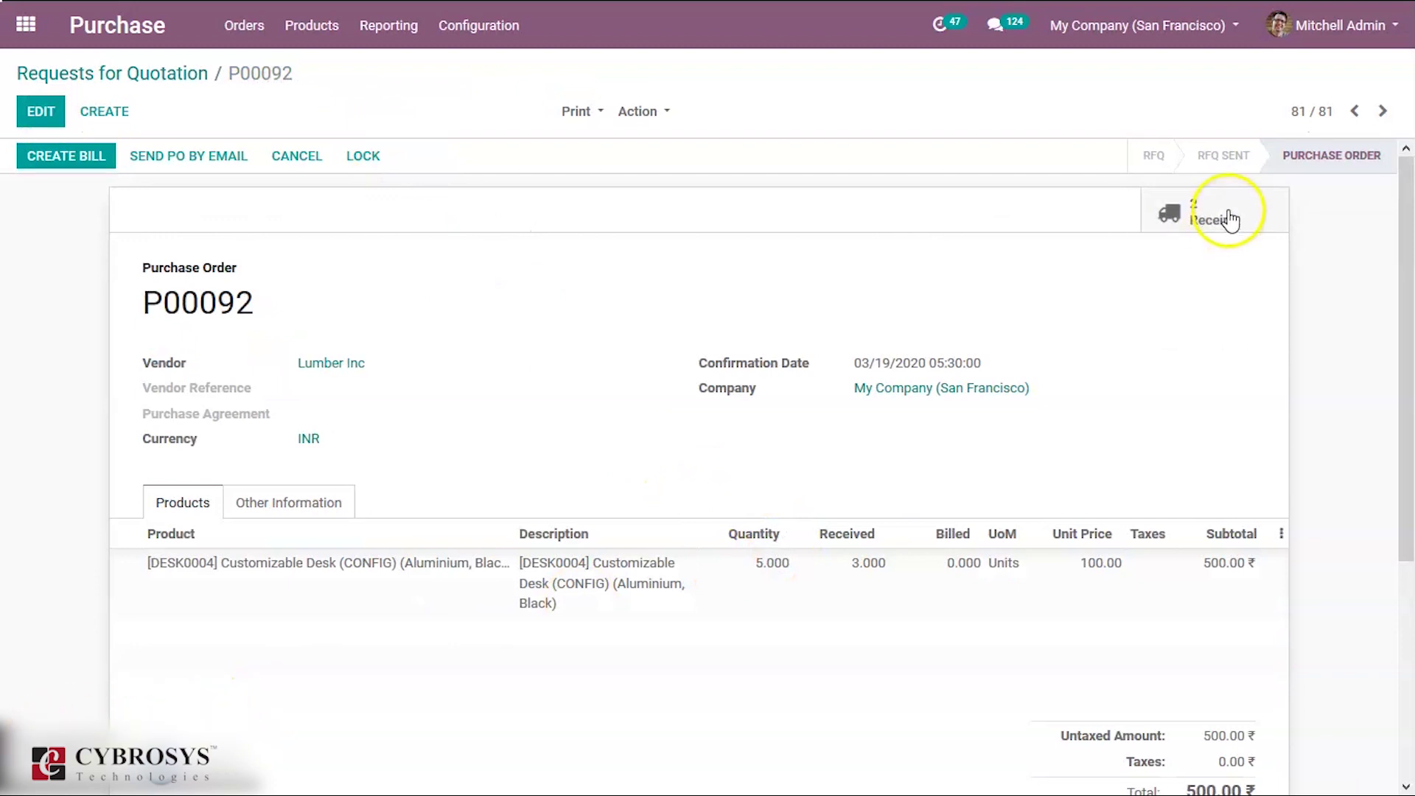
left_click(1215, 213)
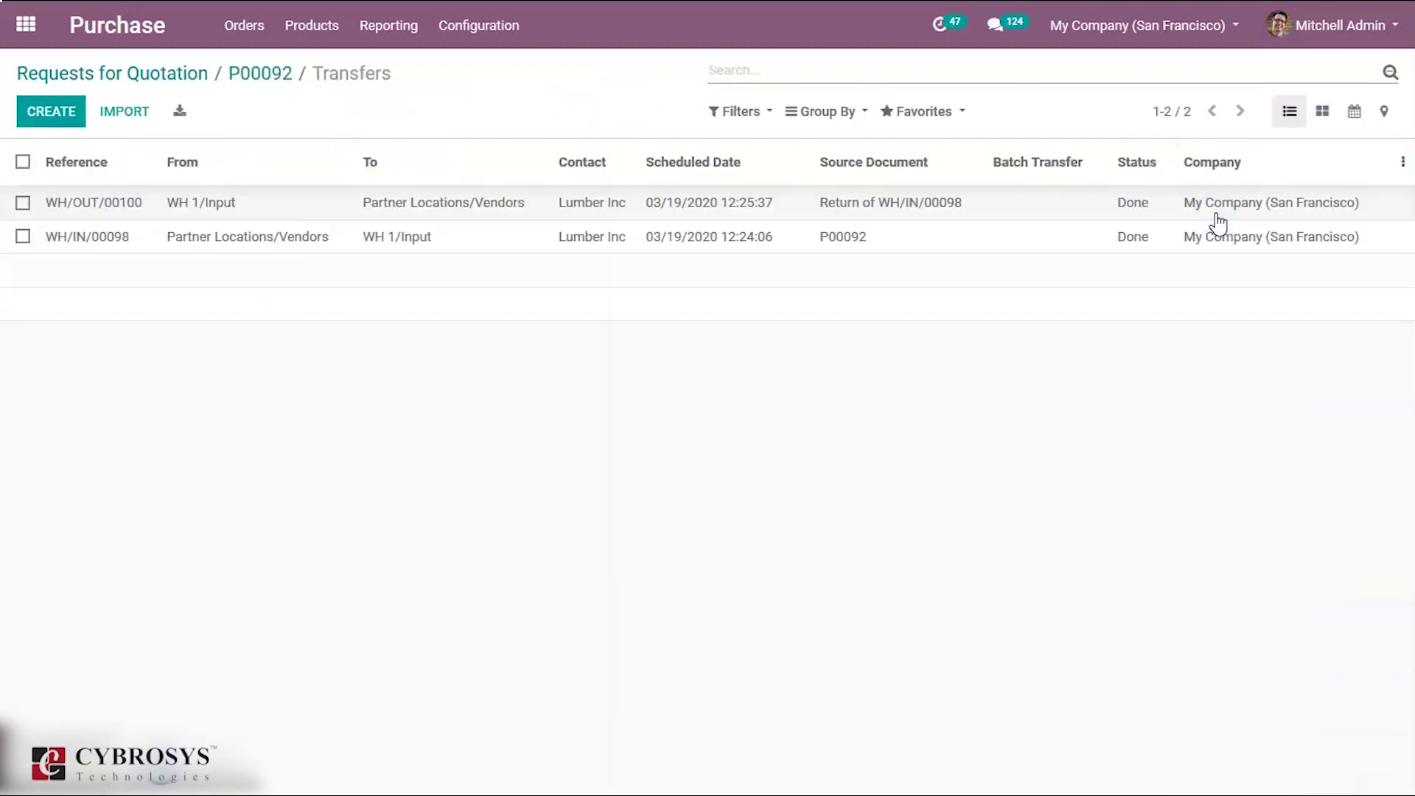
left_click(702, 240)
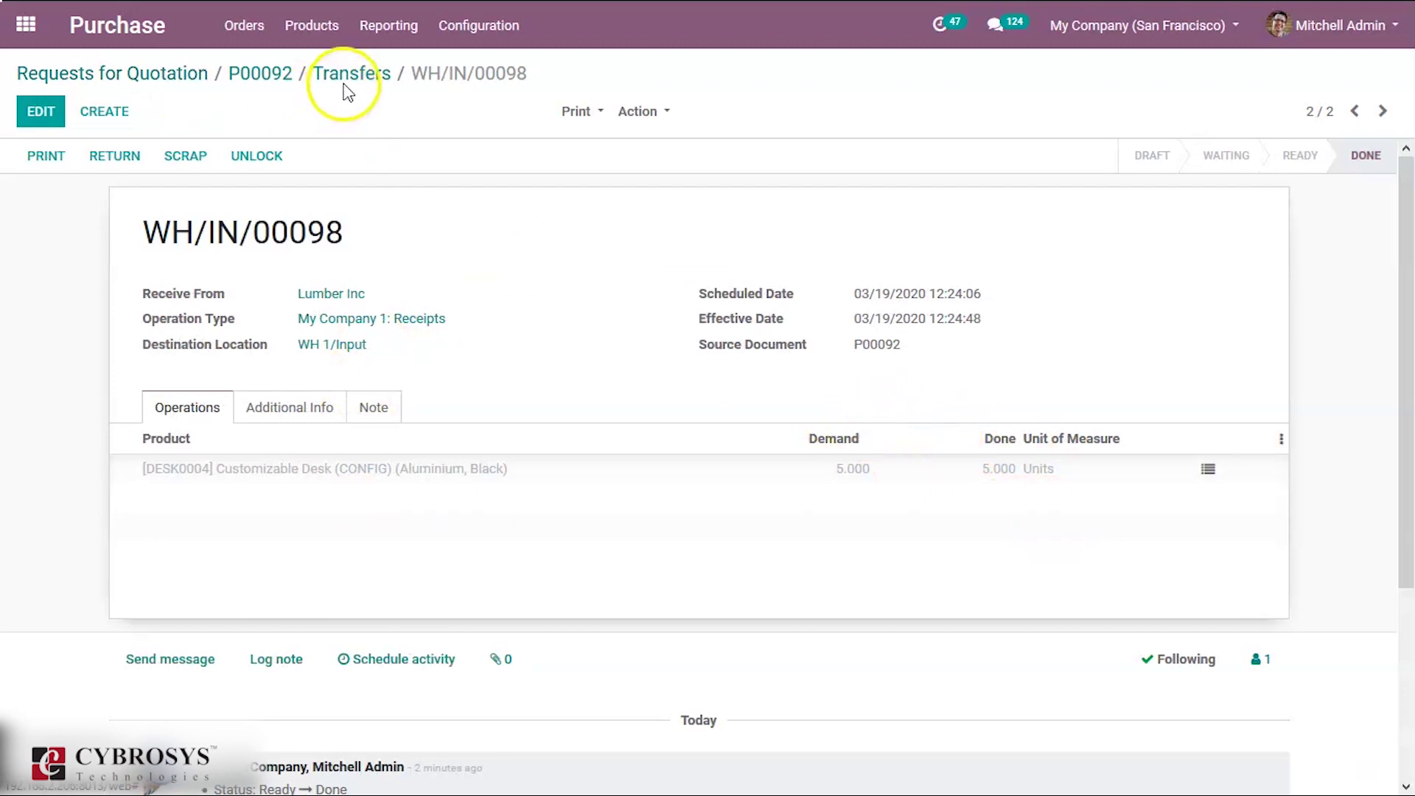
left_click(369, 74)
left_click(504, 206)
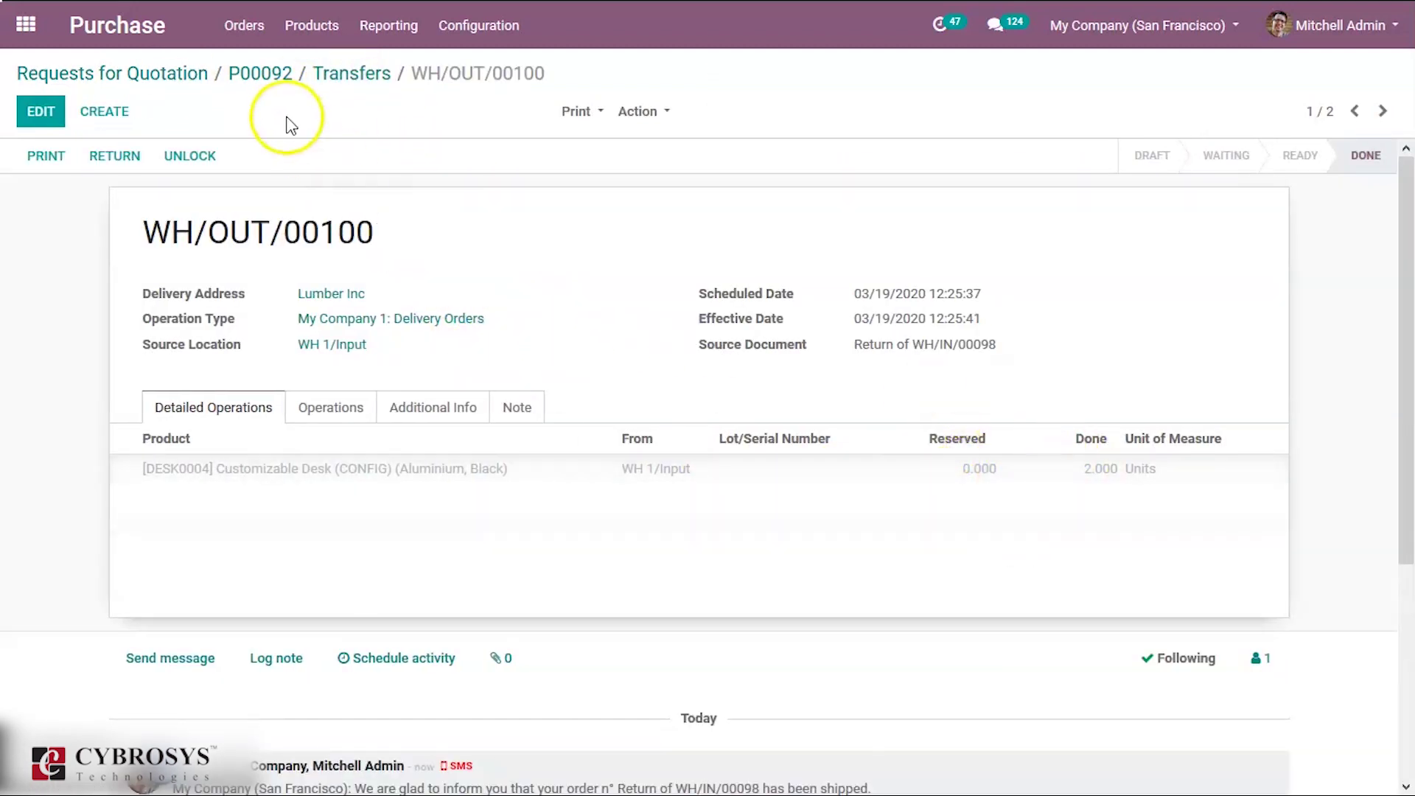
left_click(262, 73)
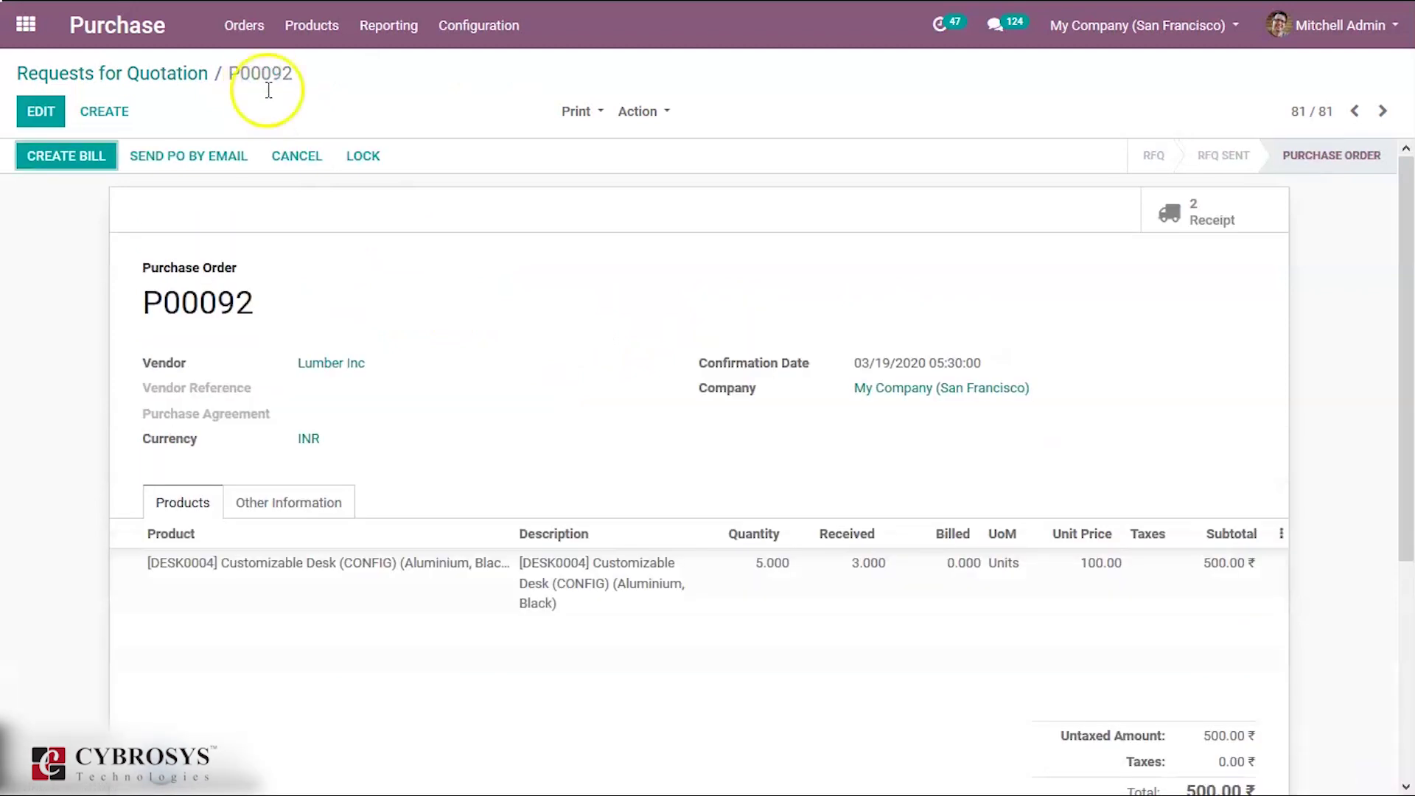
Create and post the 300.00 bill for 3 desks, pay it in full, and return to P00092.
left_click(65, 157)
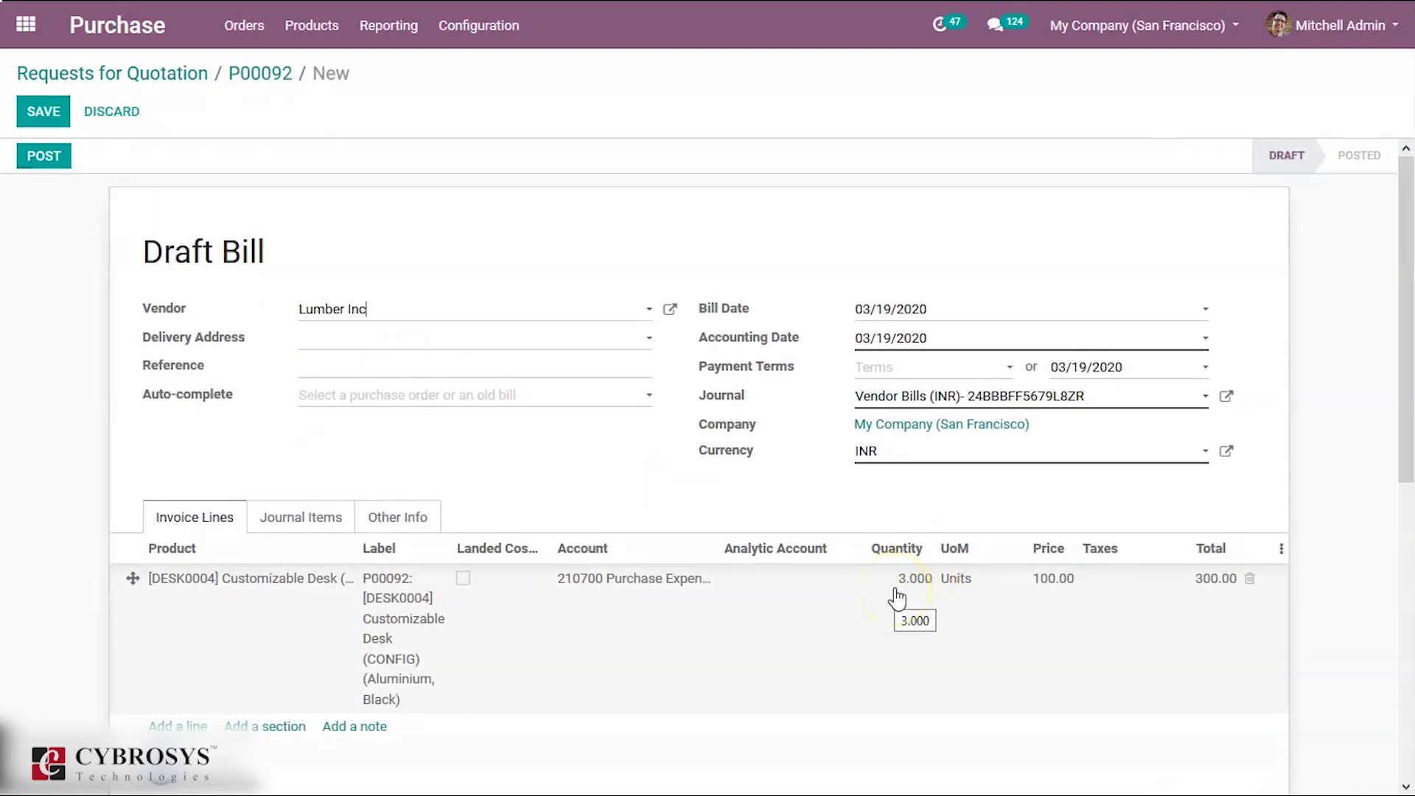
left_click(42, 158)
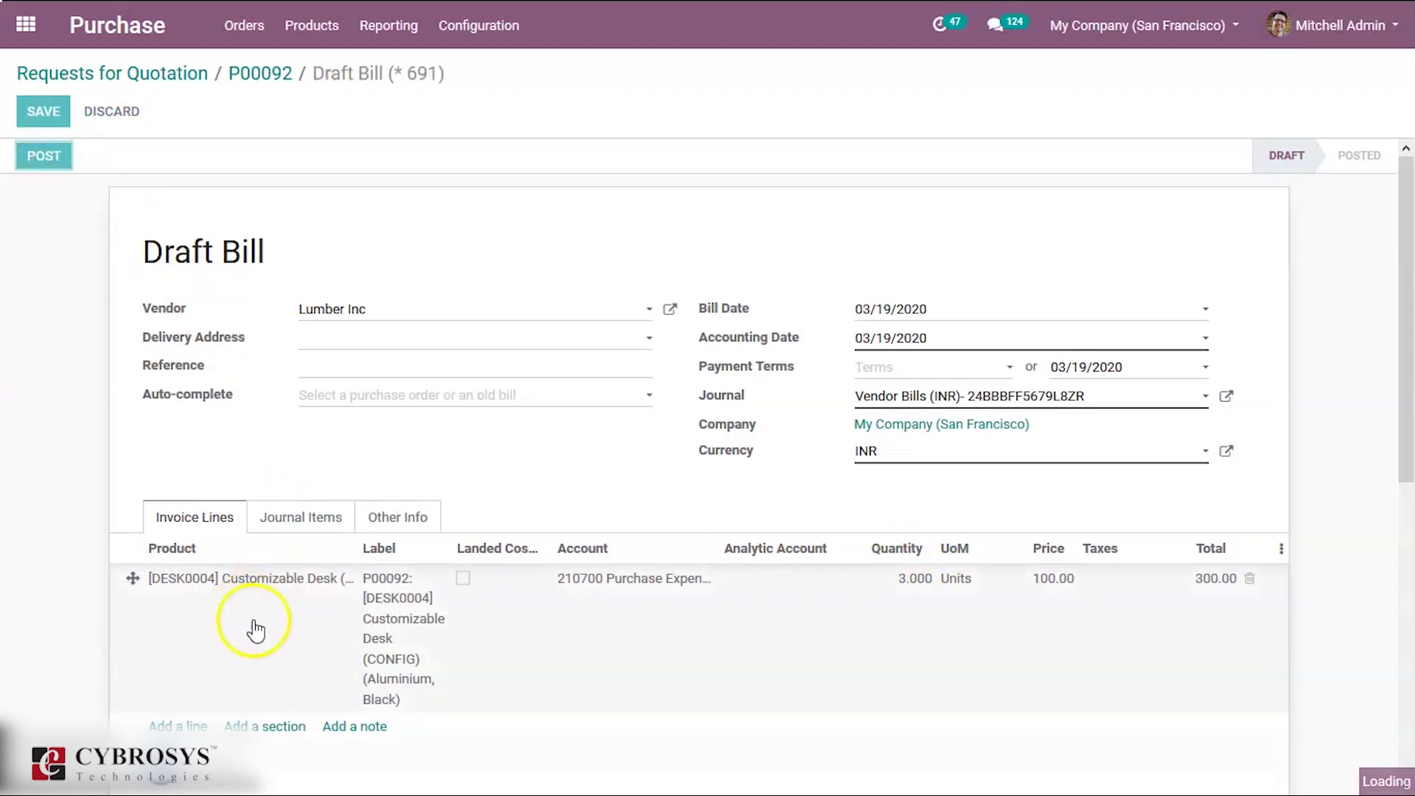
left_click(120, 157)
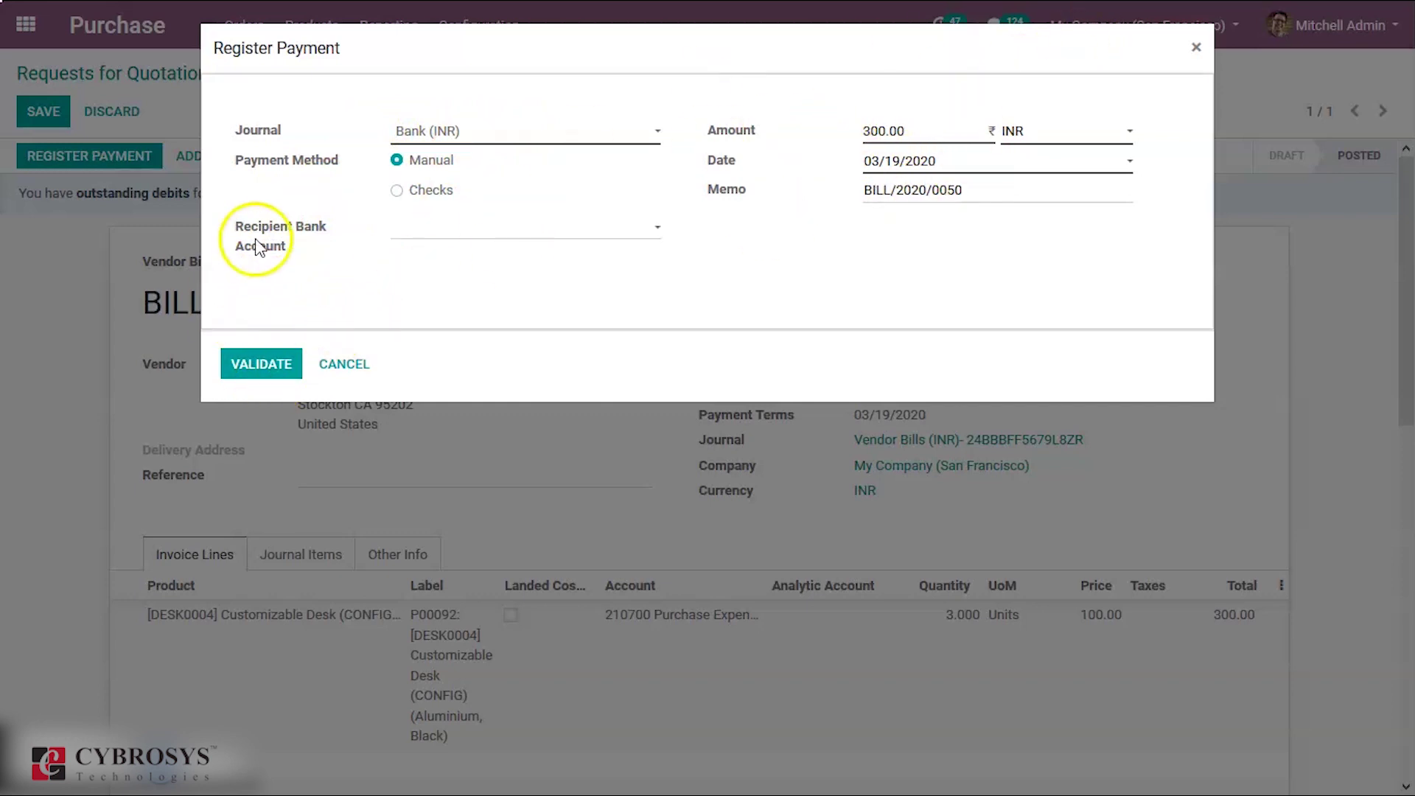
left_click(266, 365)
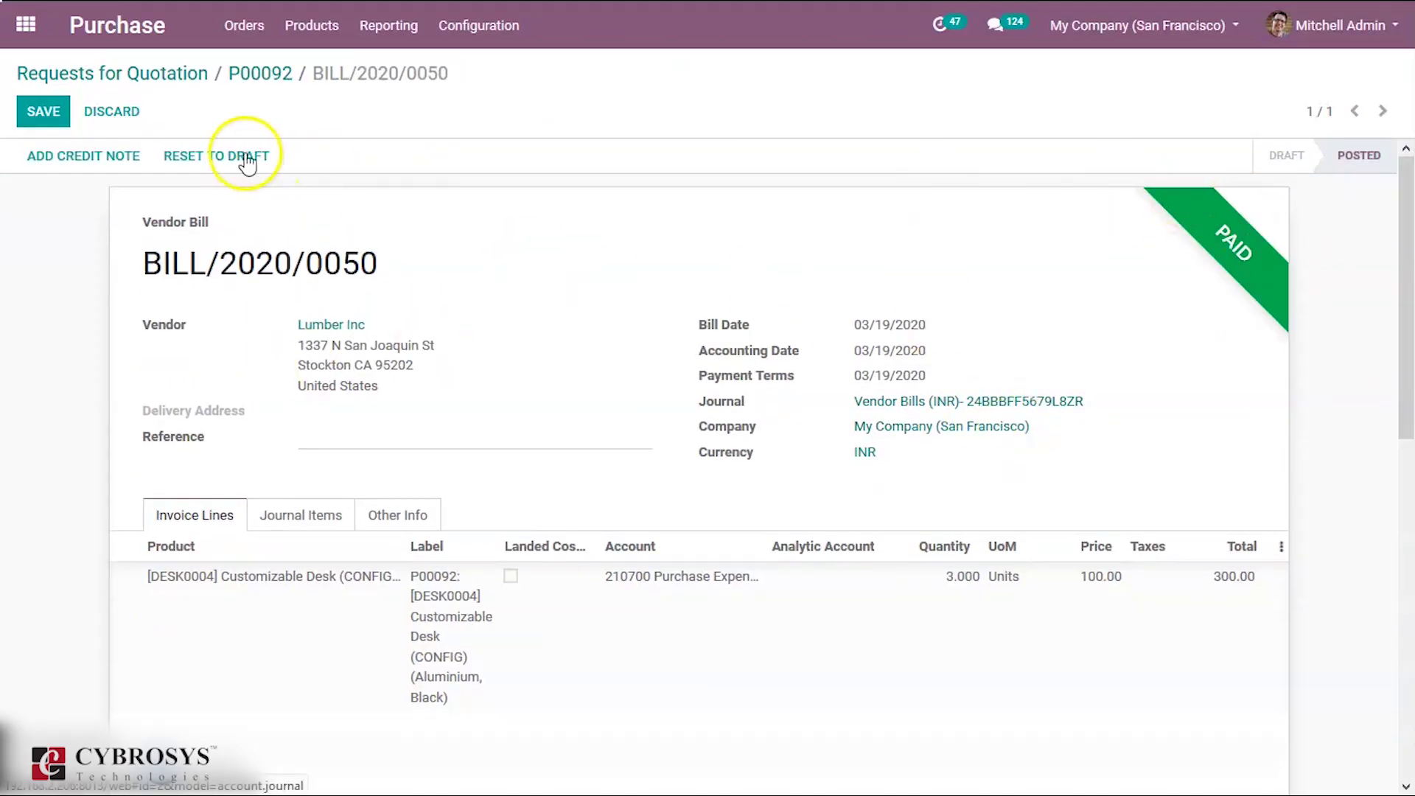
left_click(258, 73)
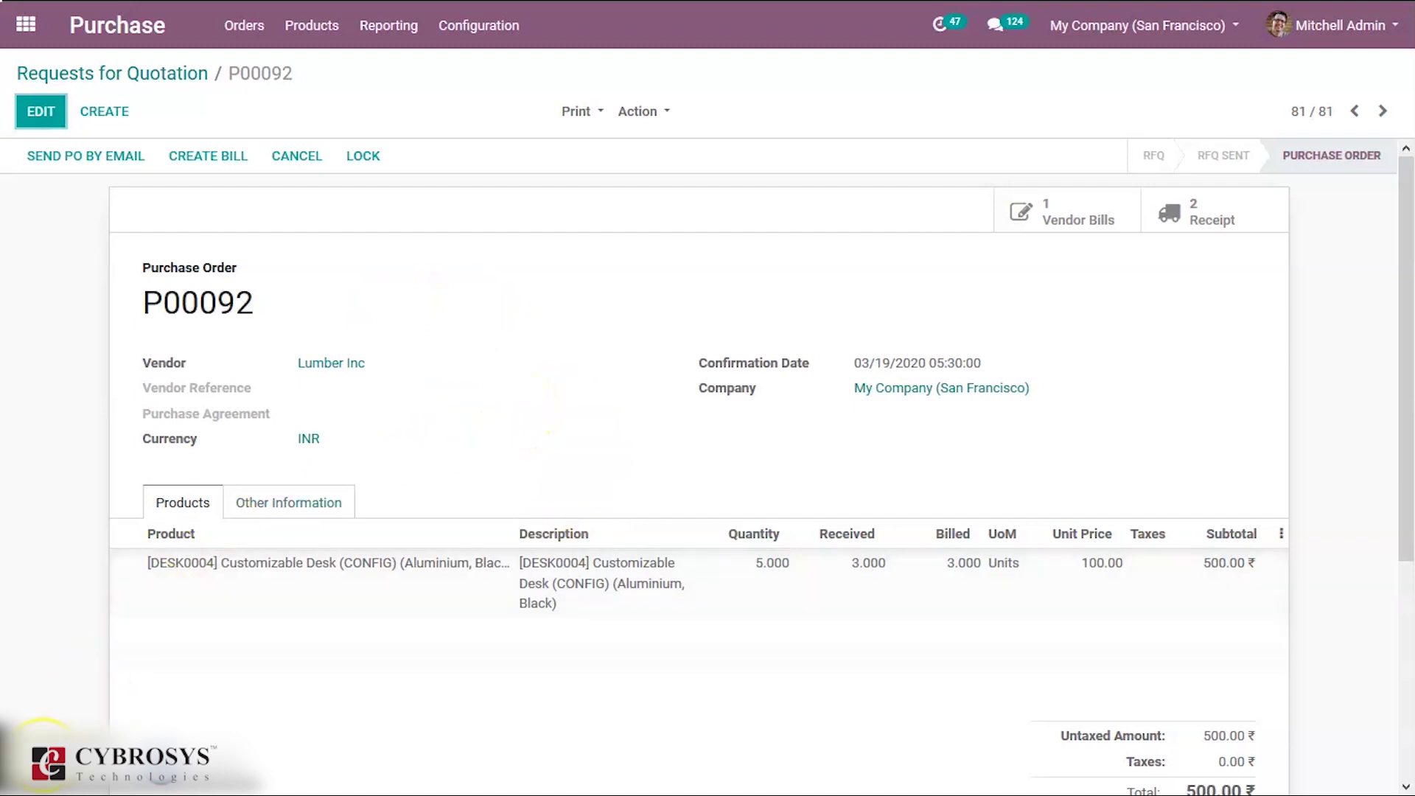
Check P00092's paid vendor bill, then go back to the Requests for Quotation list.
left_click(1050, 221)
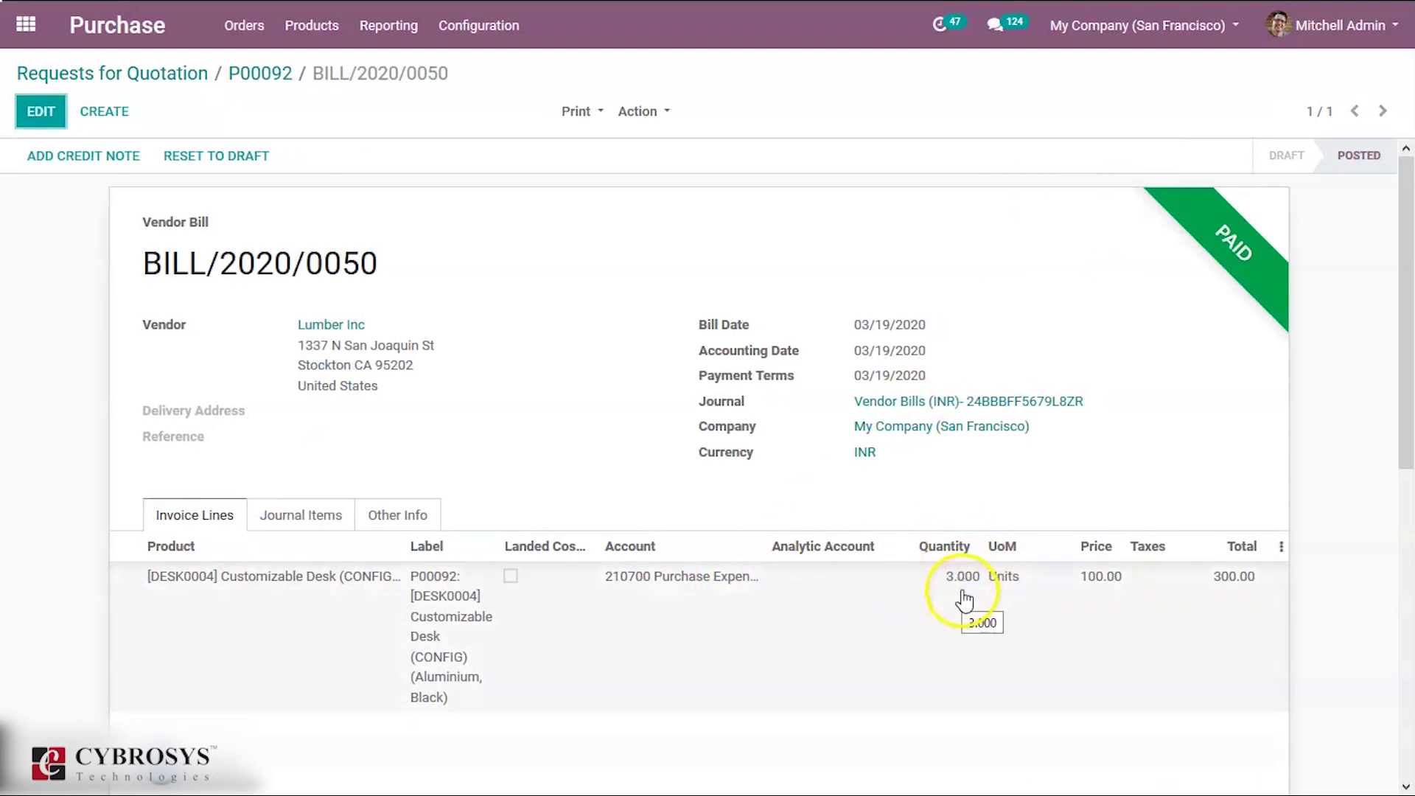
left_click(173, 77)
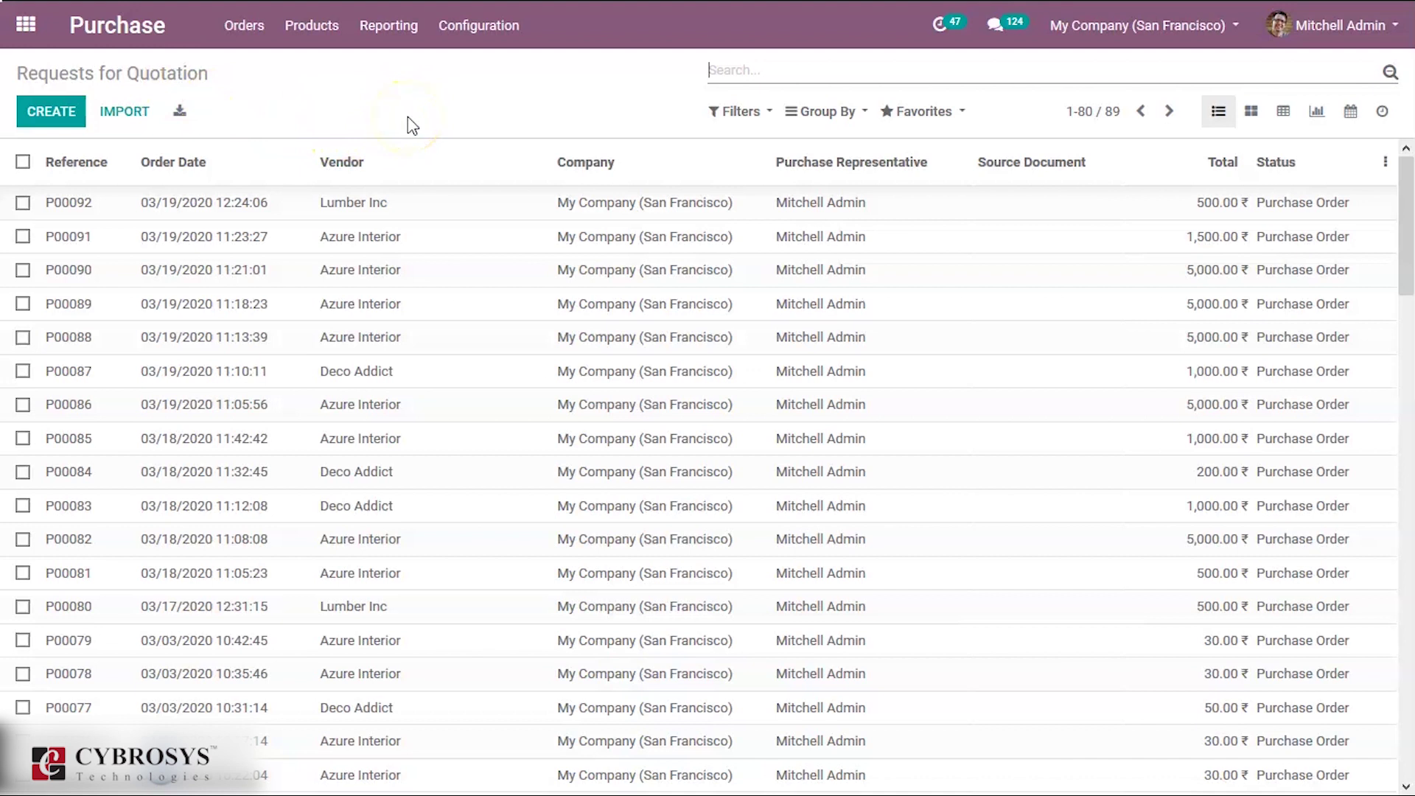
Order 10 DESK0004 Customizable Desks at 100.00 from Deco Addict and confirm it as P00093.
left_click(52, 112)
left_click(356, 319)
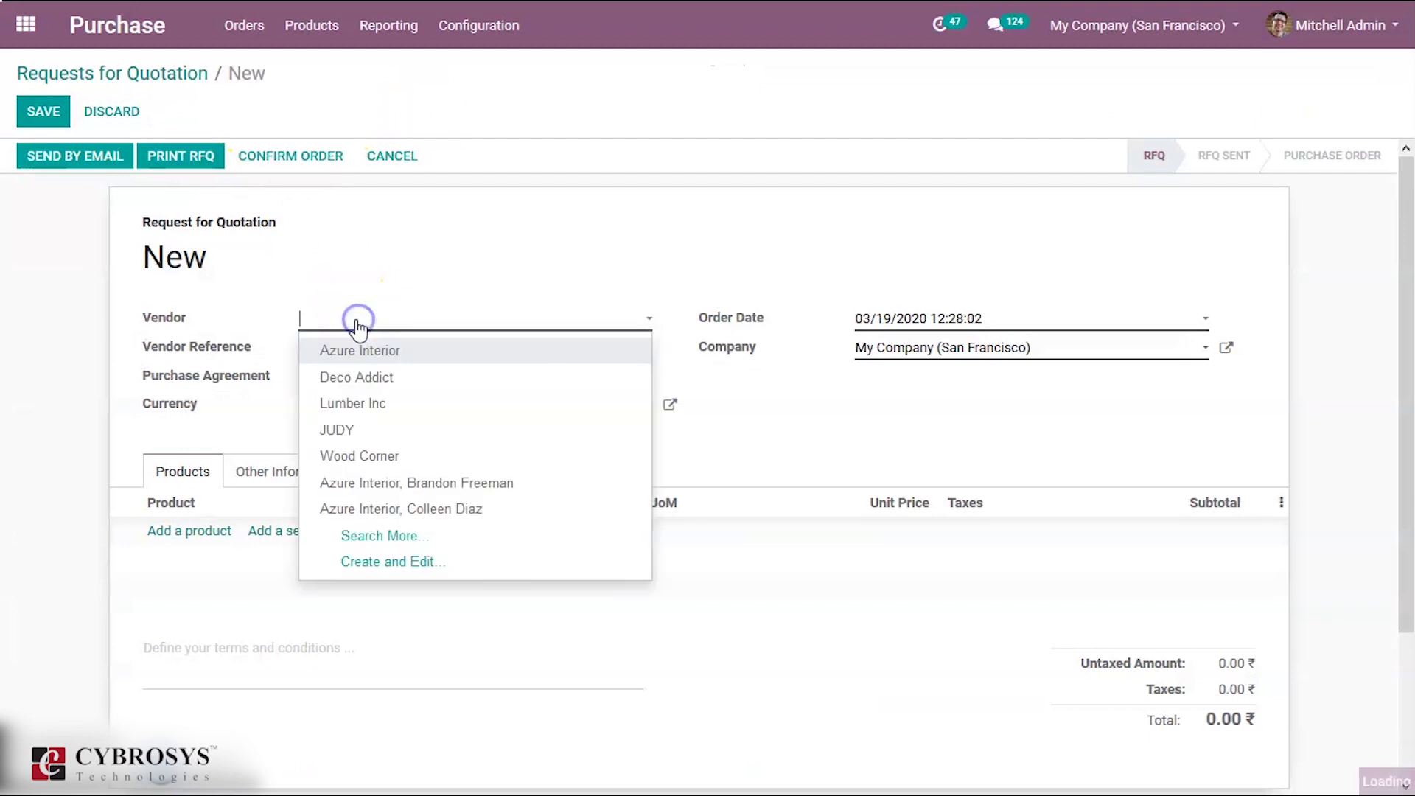
left_click(378, 379)
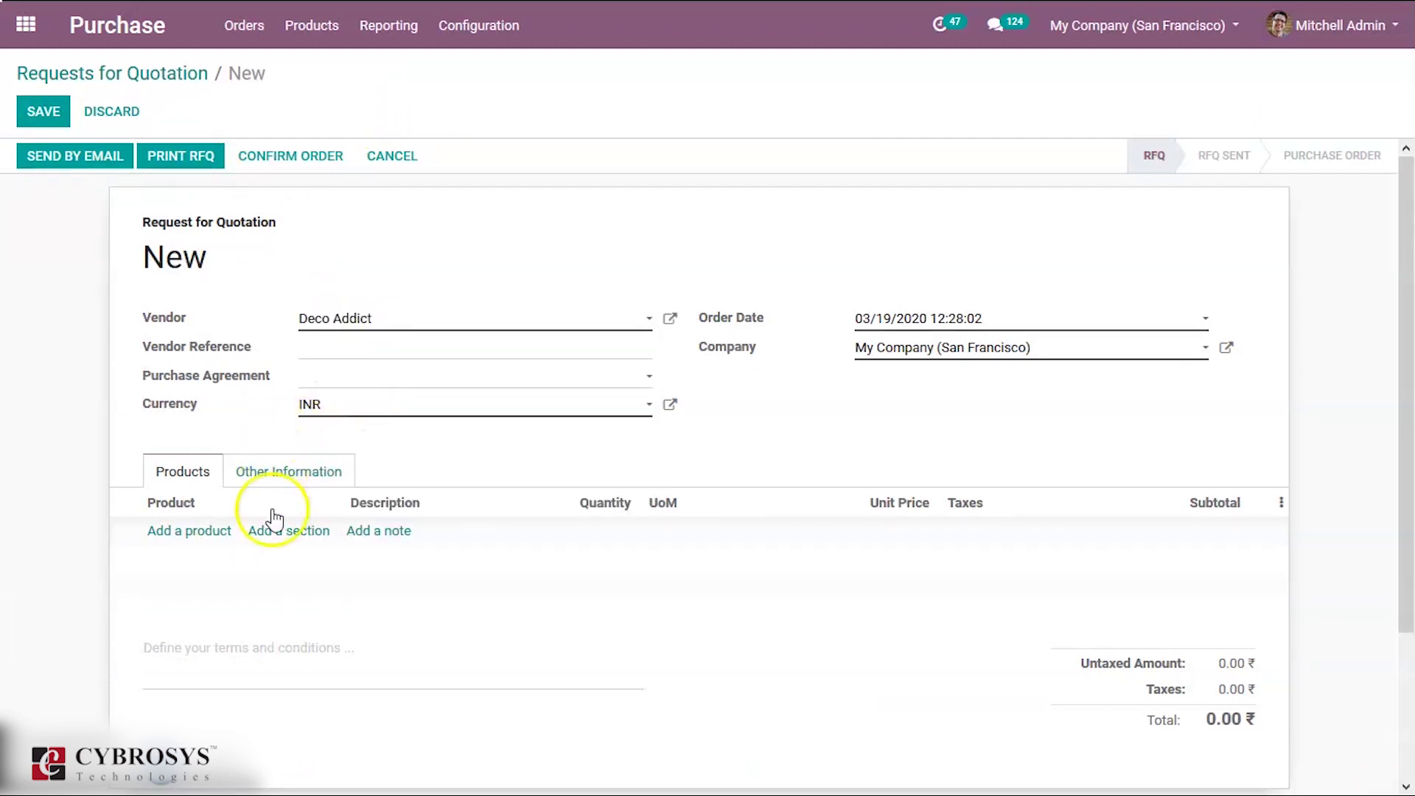
left_click(185, 537)
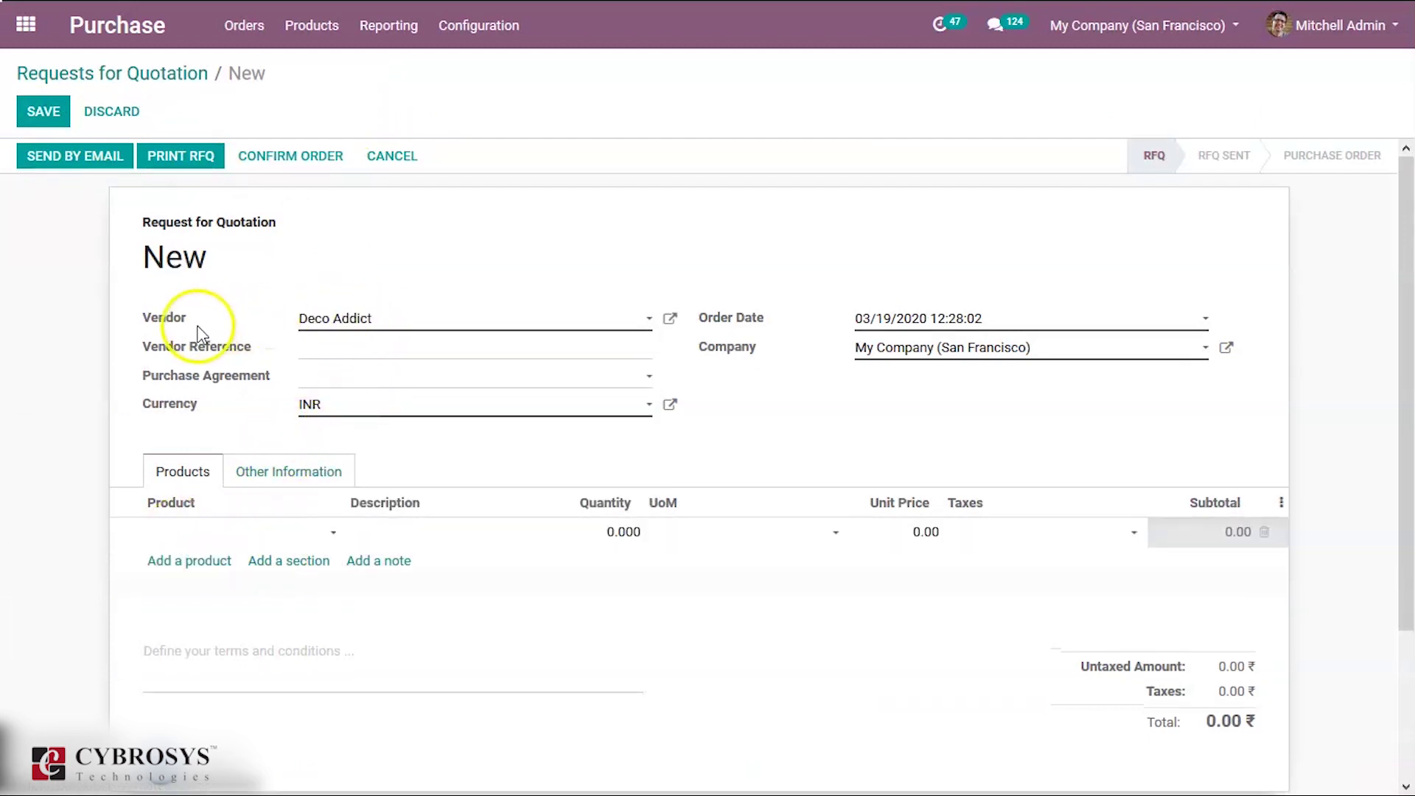
left_click(189, 532)
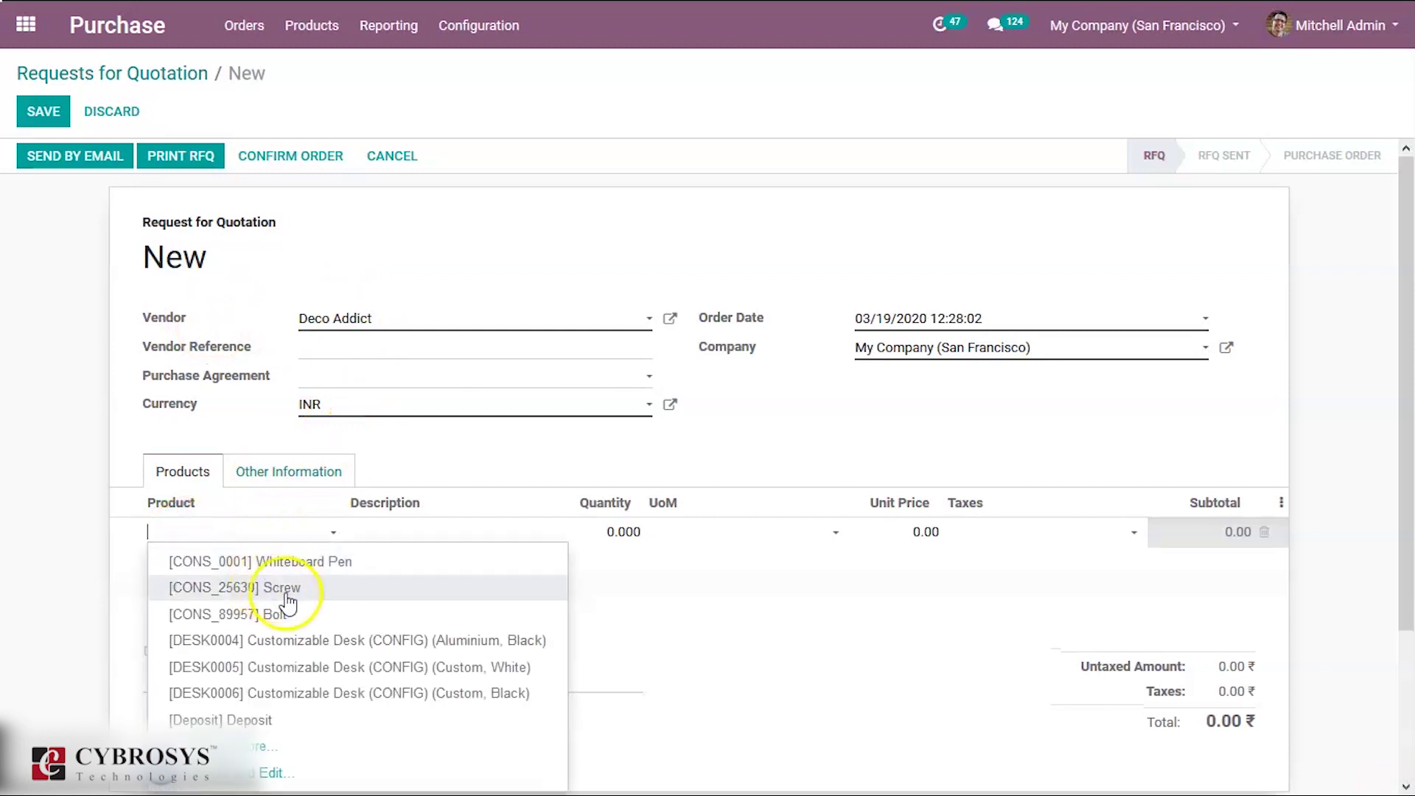
left_click(354, 649)
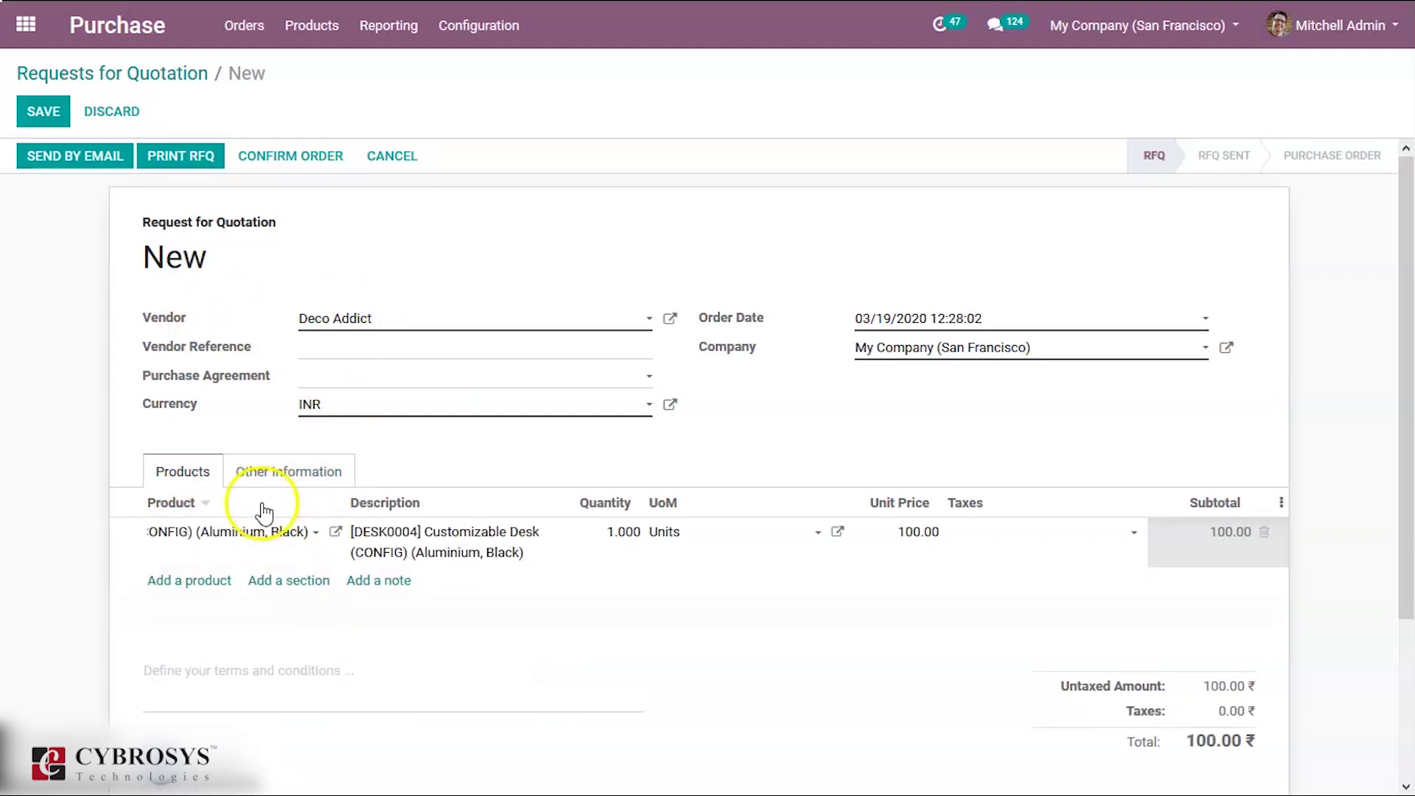
left_click(608, 536)
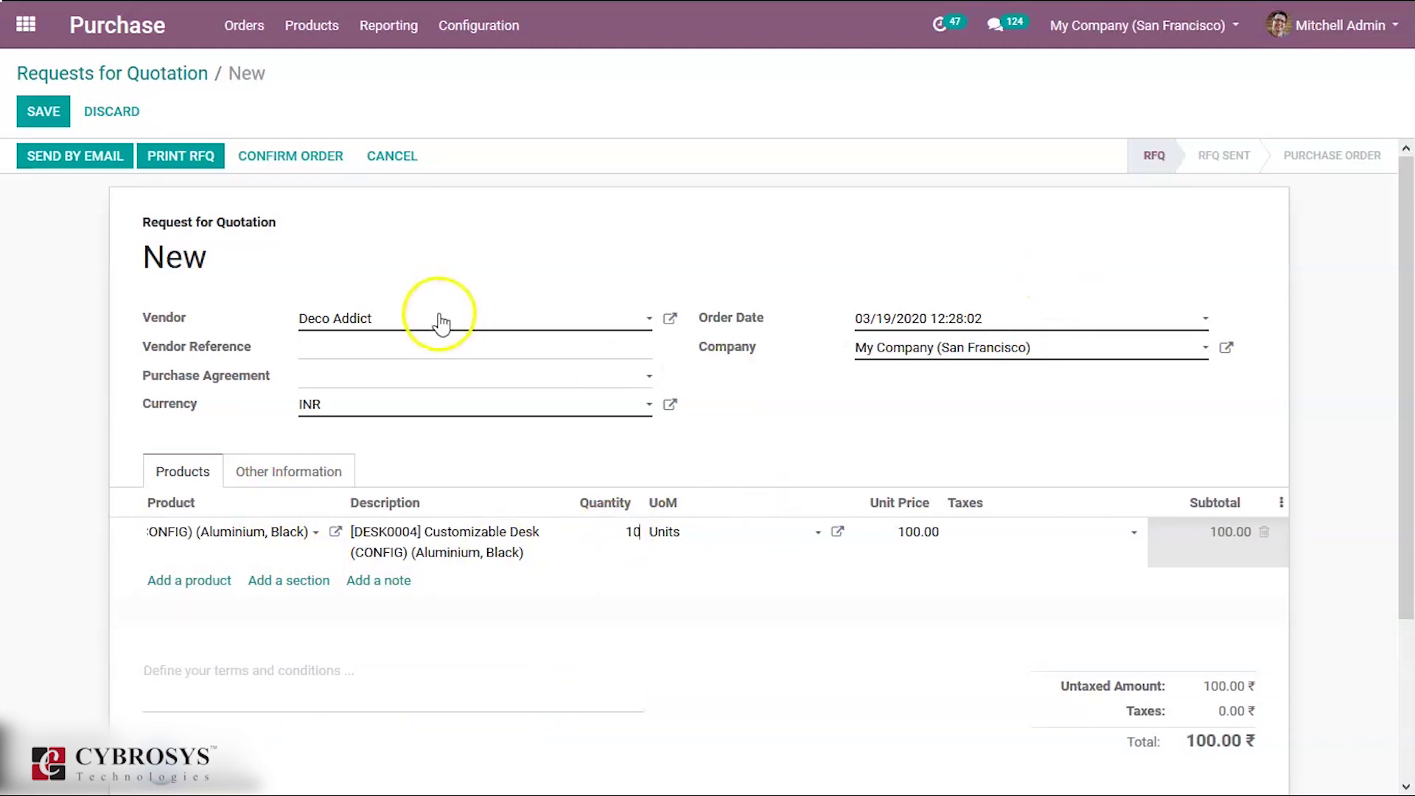
left_click(308, 157)
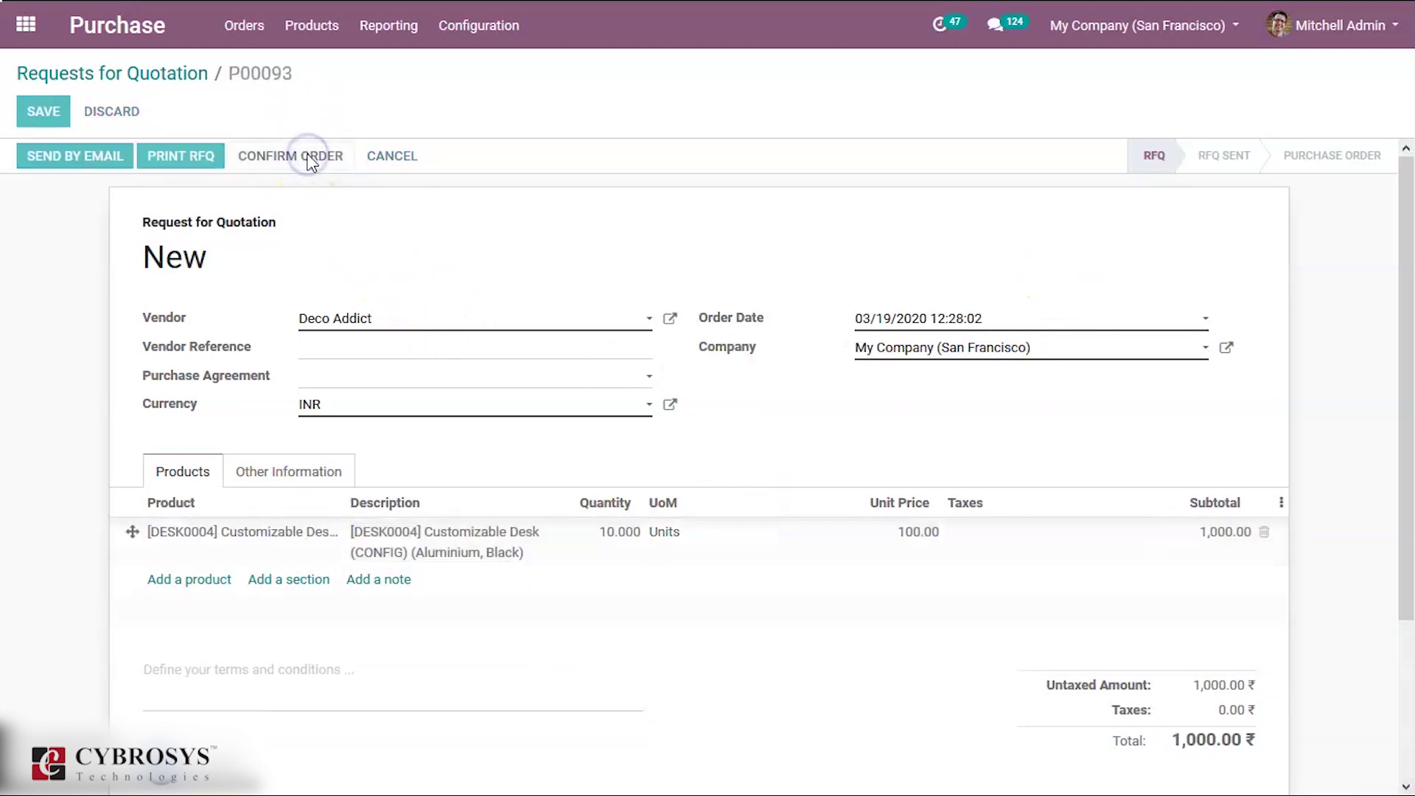
Open the Customizable Desk product record from P00093's order line to check its stock.
left_click(318, 570)
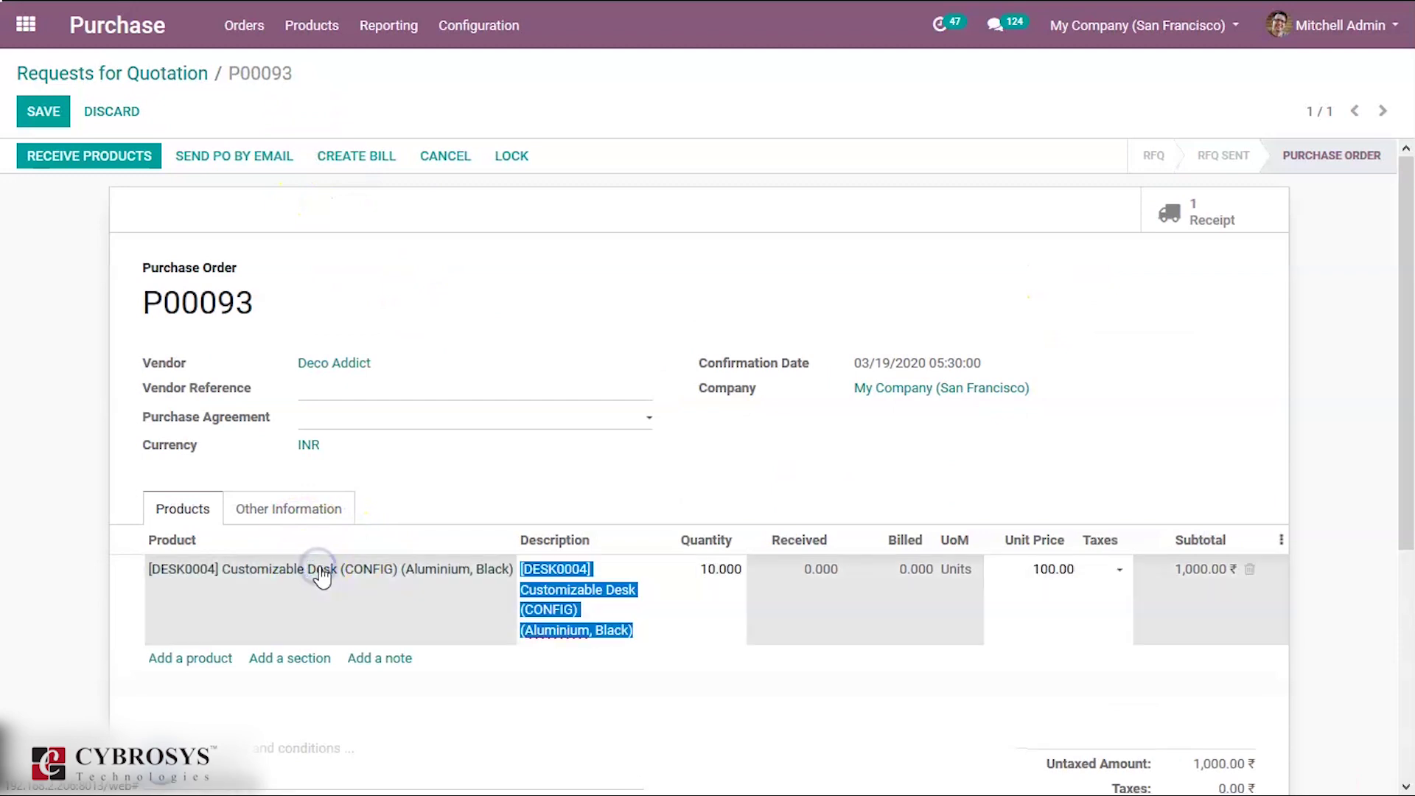
left_click(391, 574)
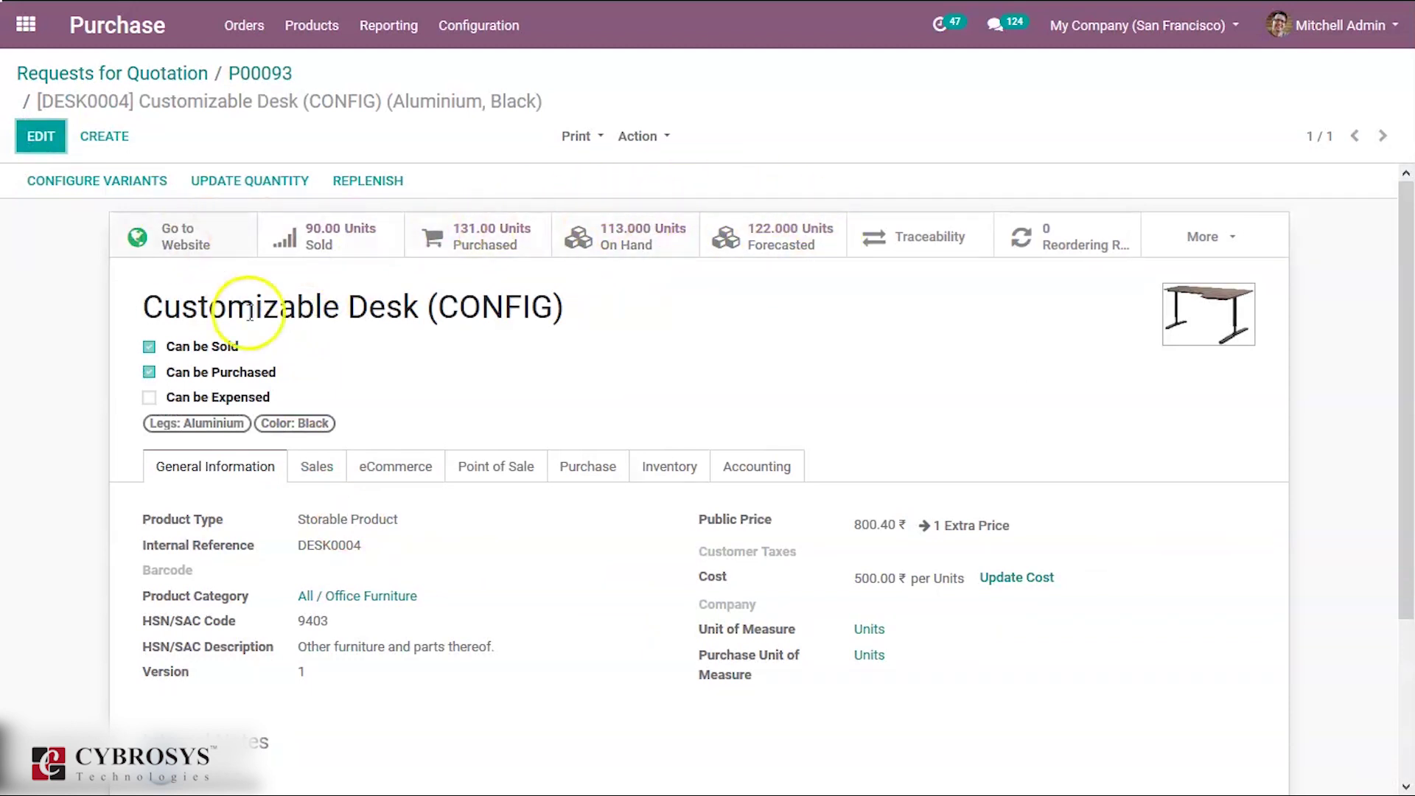
left_click(183, 76)
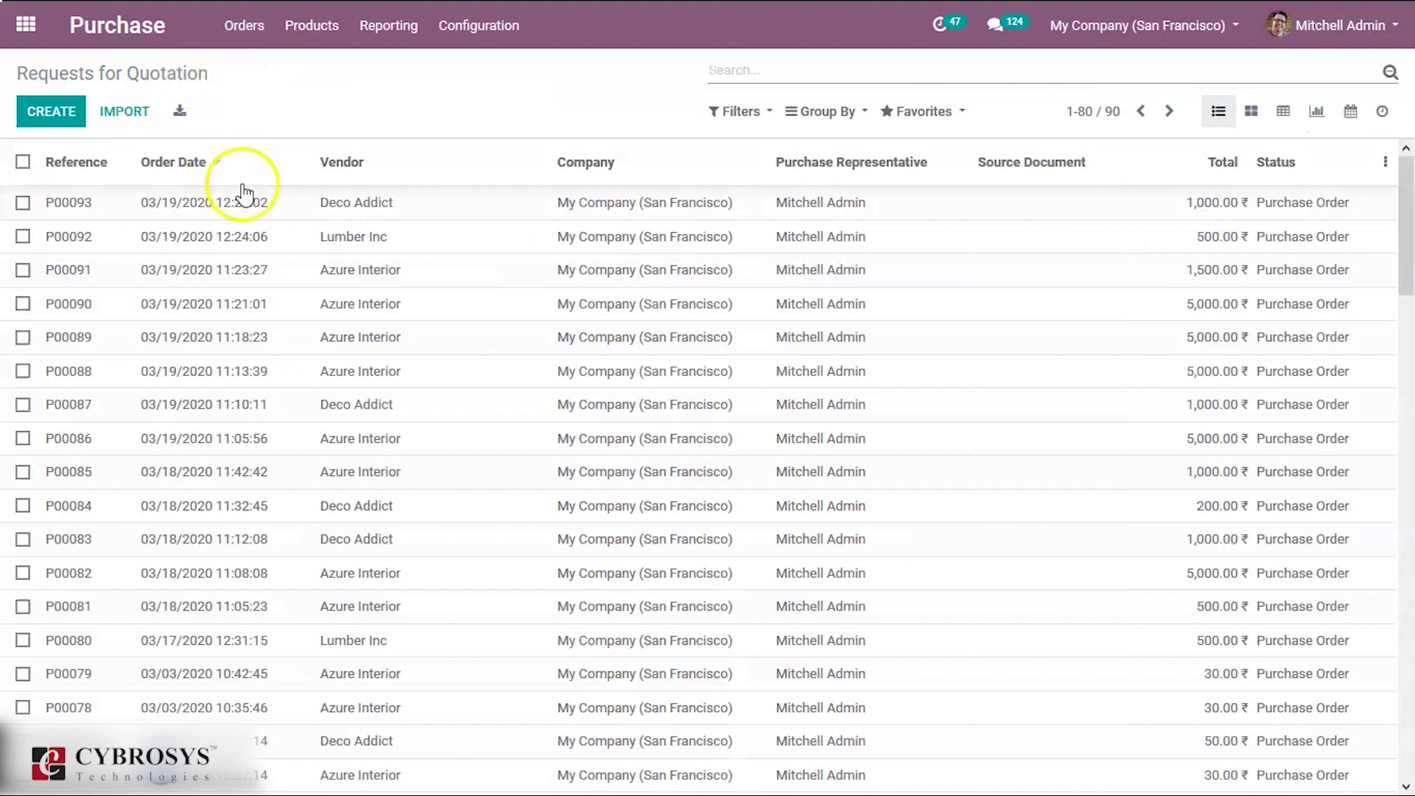
Reopen P00093 and receive all 10 desks, completing receipt WH/IN/00099.
left_click(287, 211)
left_click(83, 157)
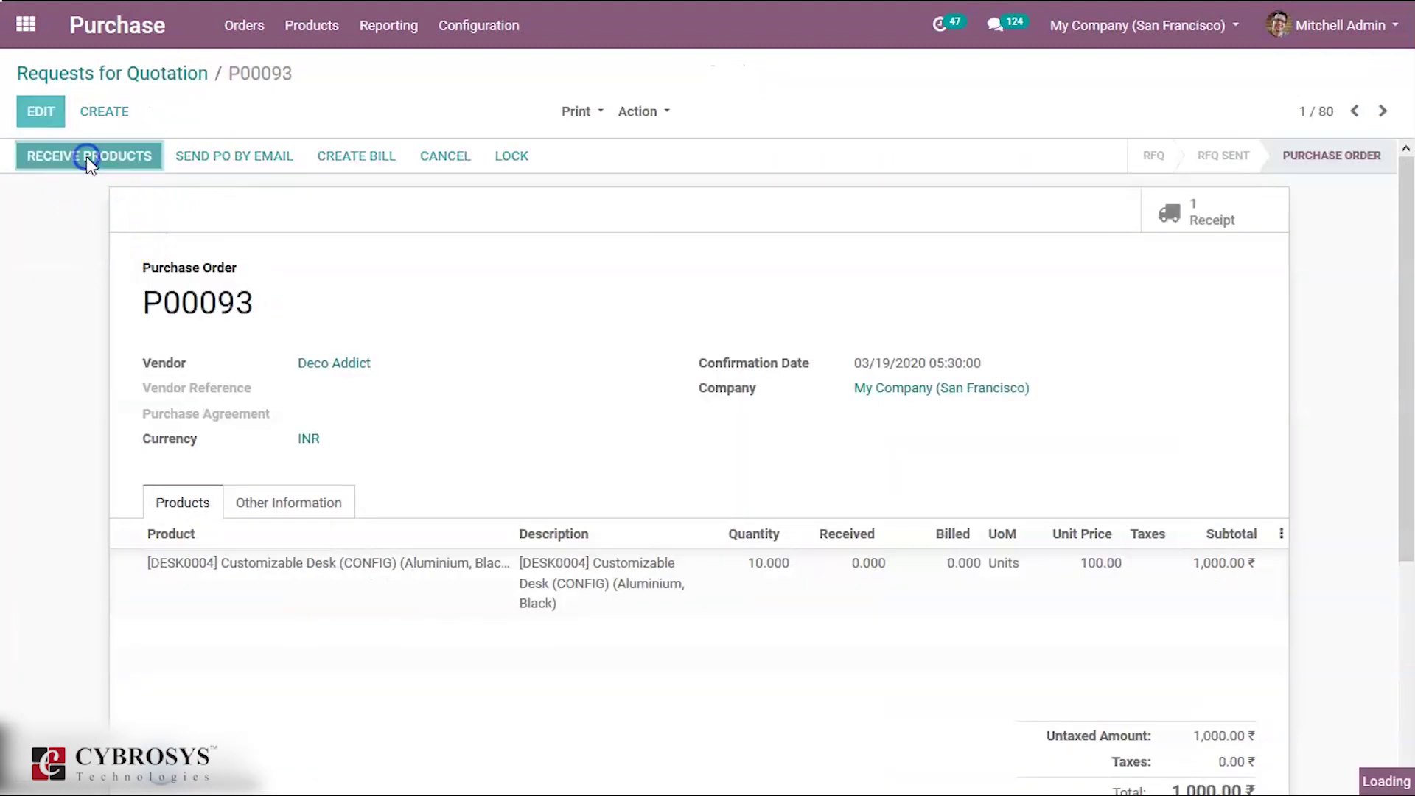
left_click(58, 156)
left_click(250, 212)
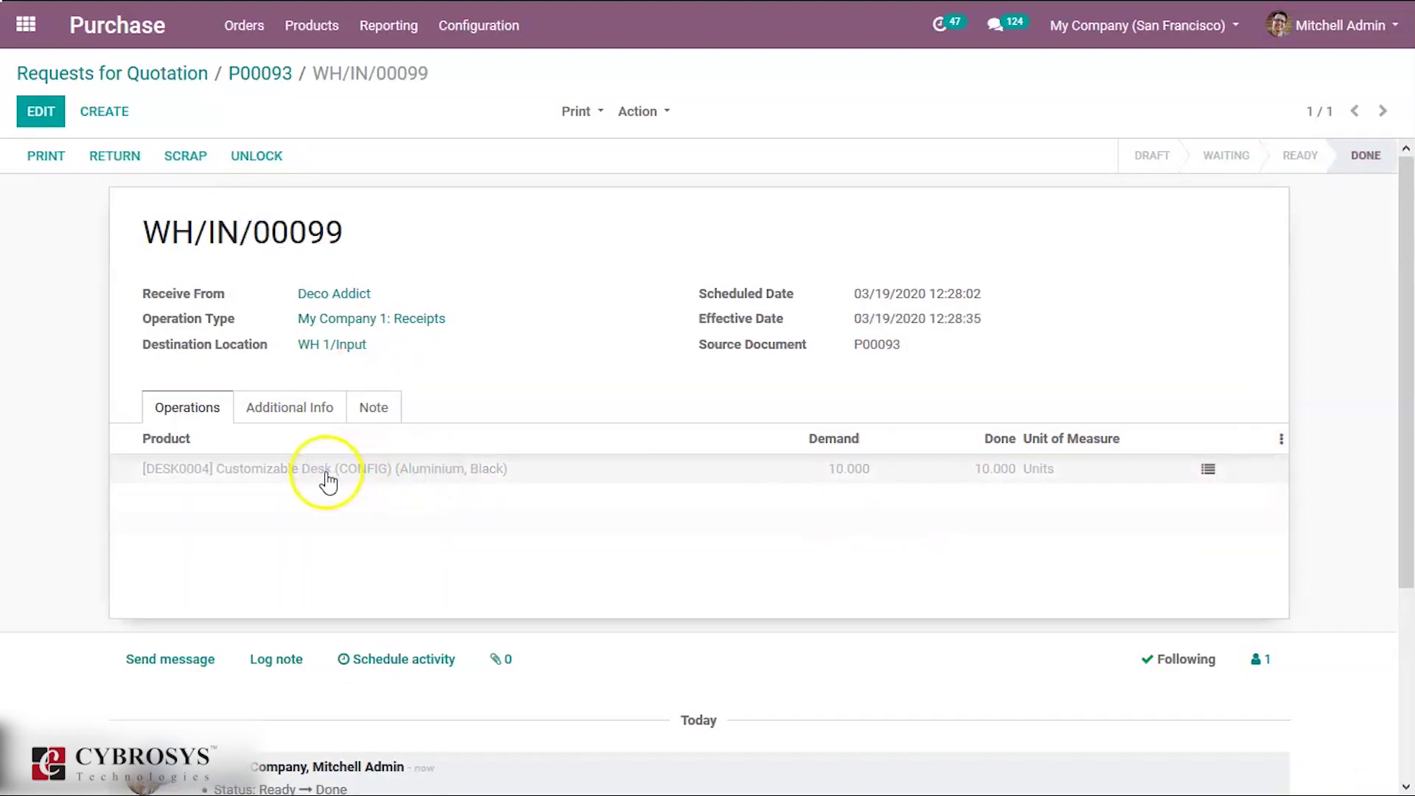
left_click(326, 469)
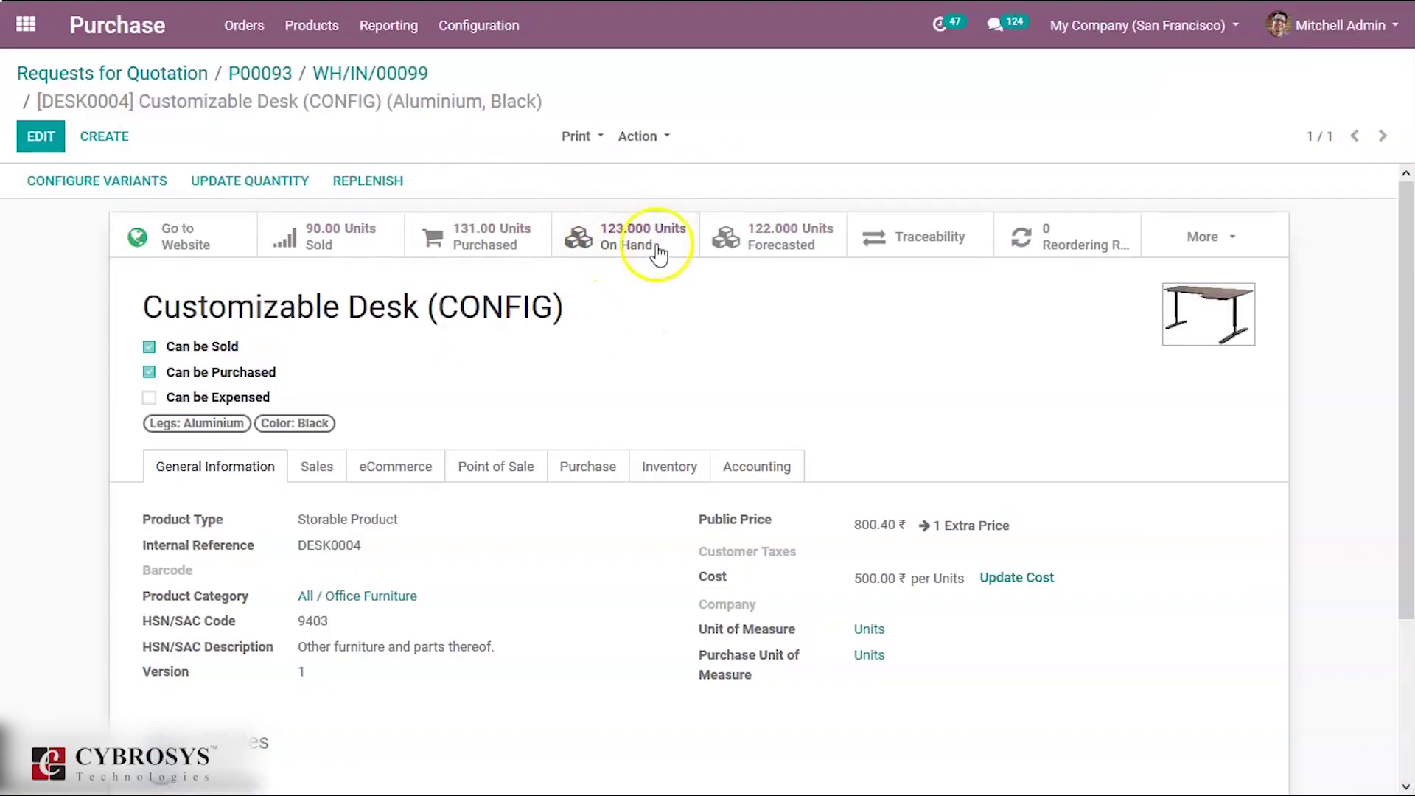
left_click(261, 74)
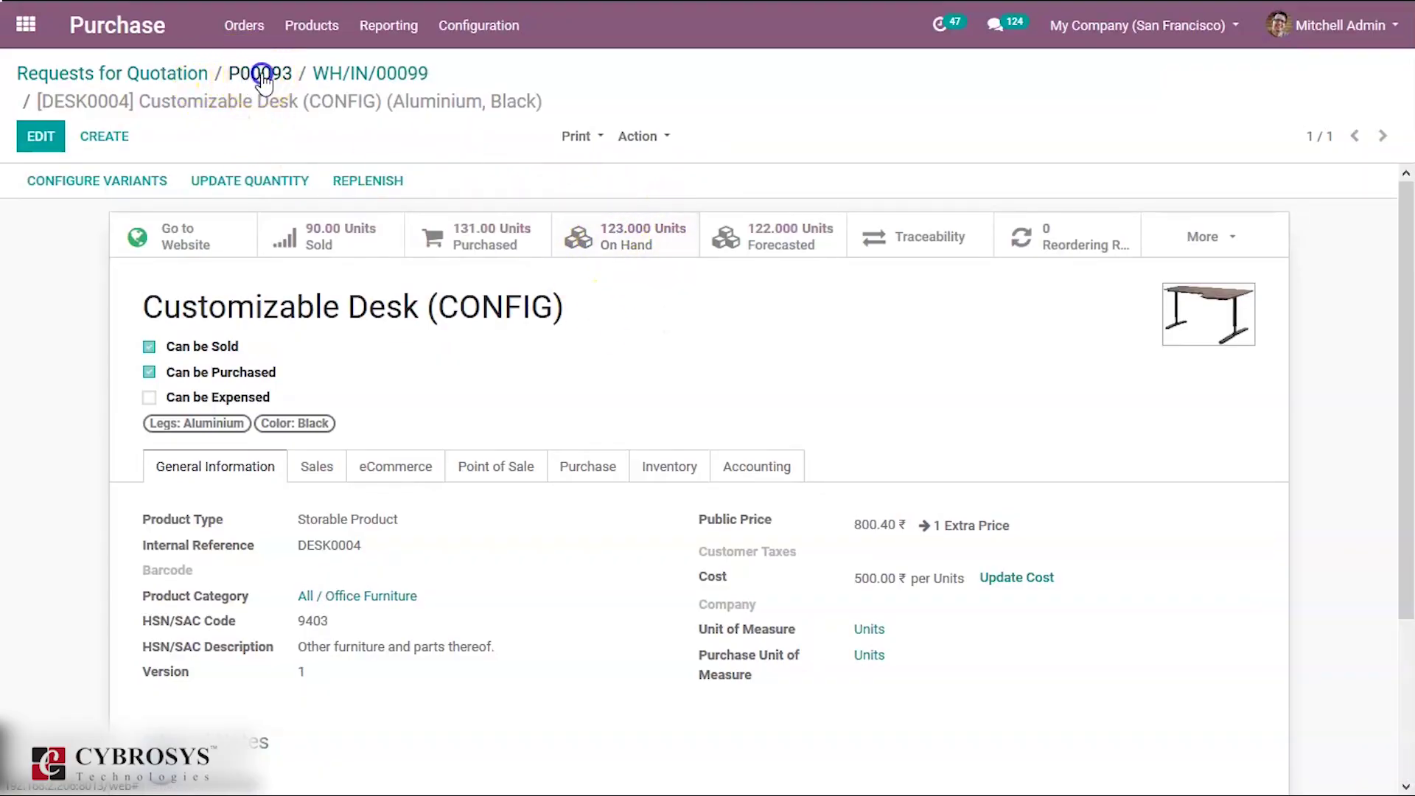
Create and post the 1,000.00 bill BILL/2020/0051, pay it in full, and return to P00093.
left_click(91, 156)
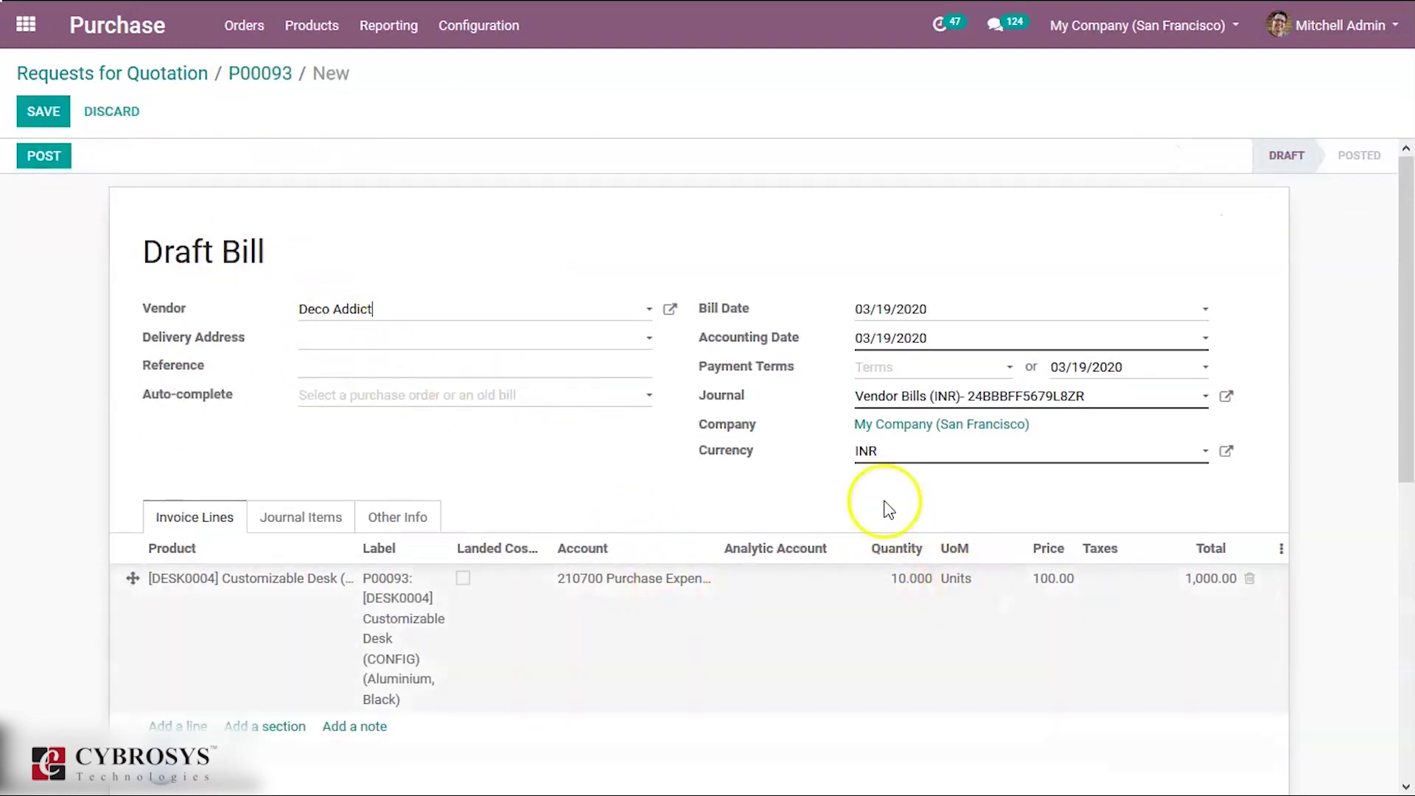
left_click(37, 155)
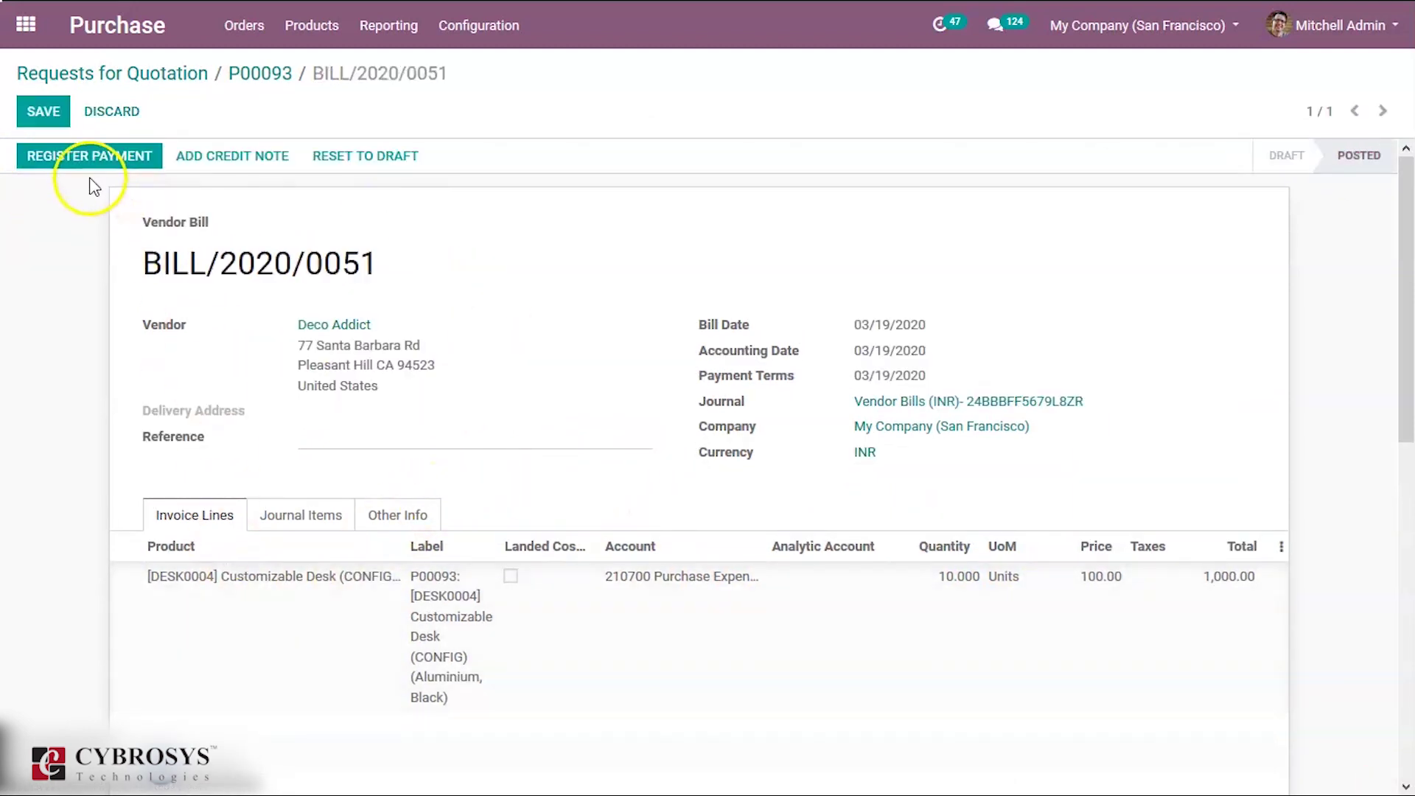
left_click(92, 157)
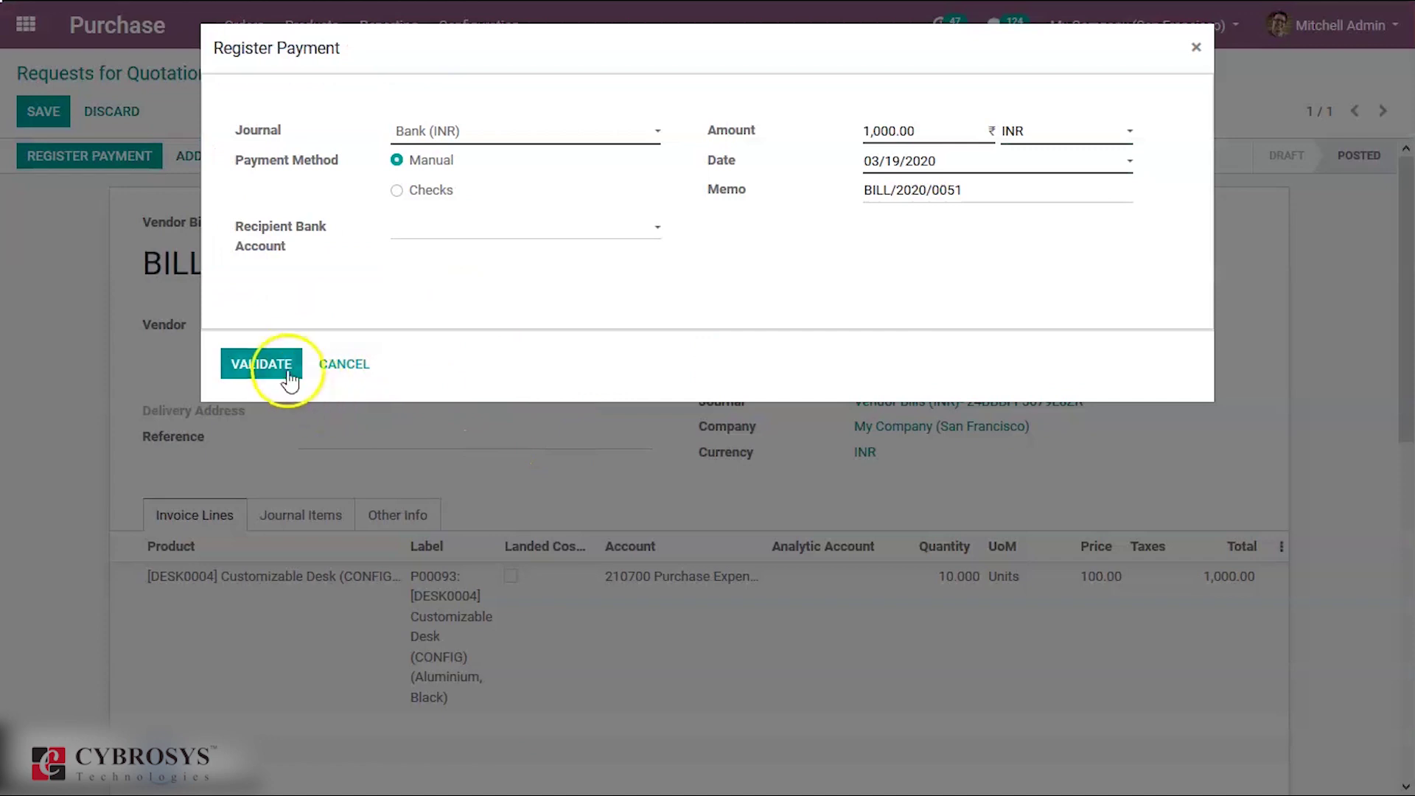
left_click(267, 371)
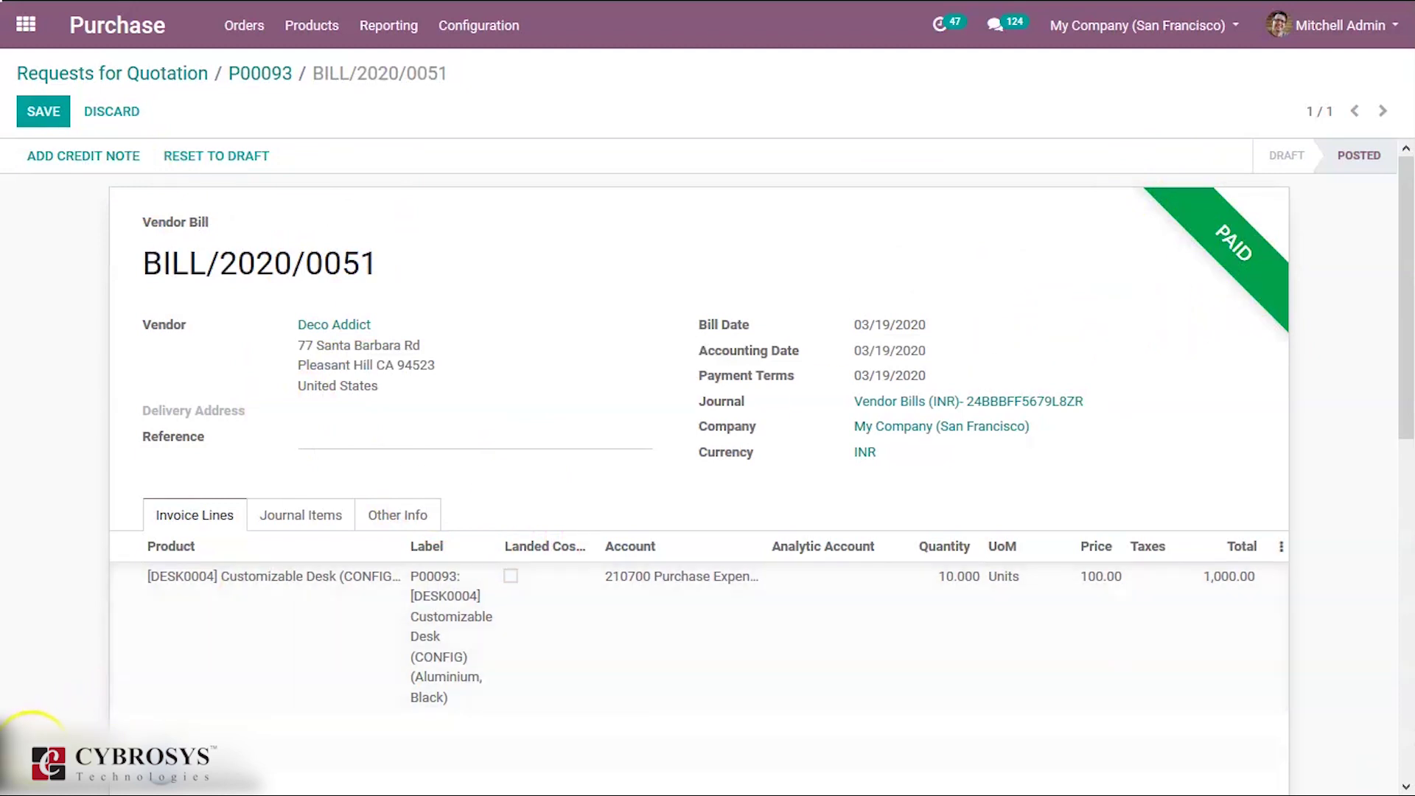
left_click(253, 72)
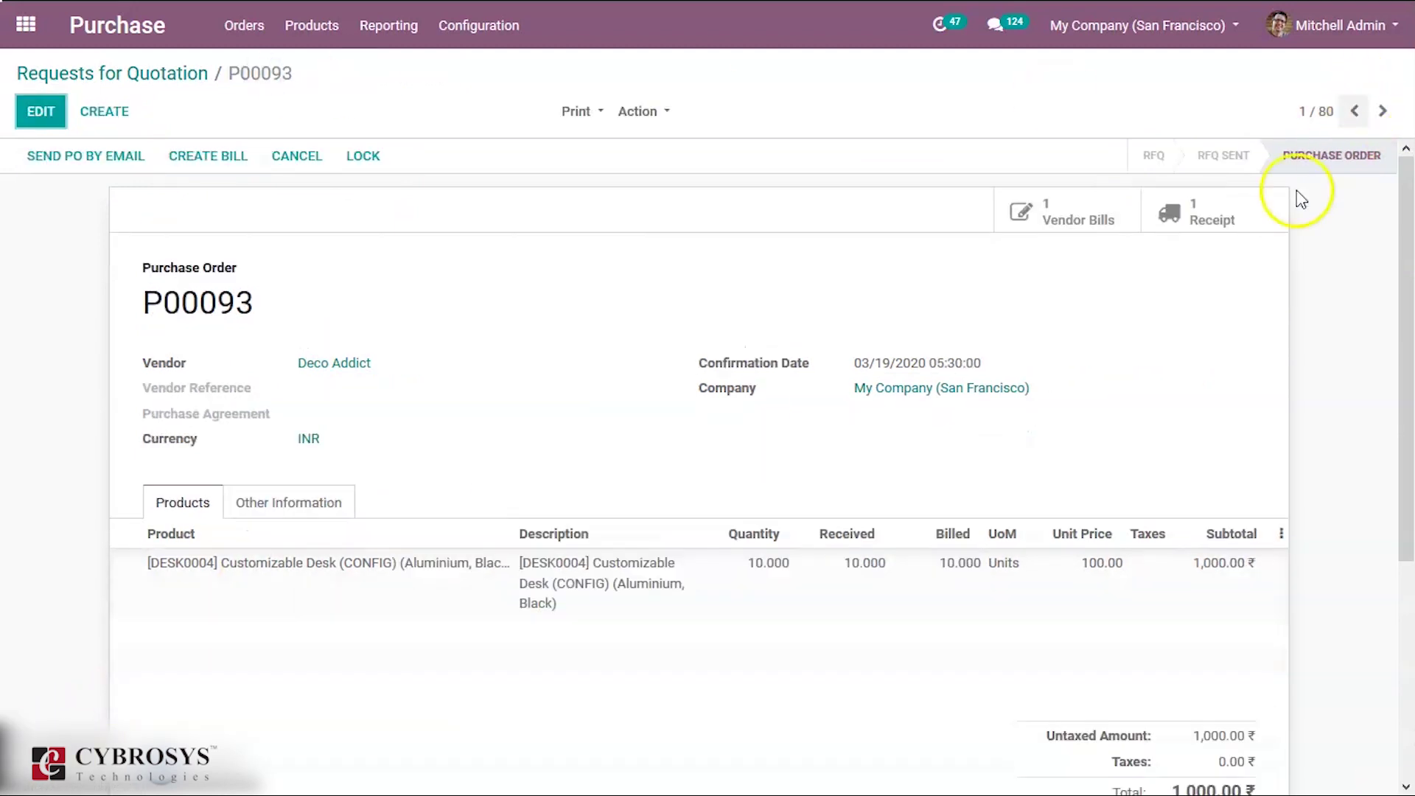
From the desks' receipt, return 3 desks to Deco Addict and validate return WH/OUT/00101.
left_click(1212, 214)
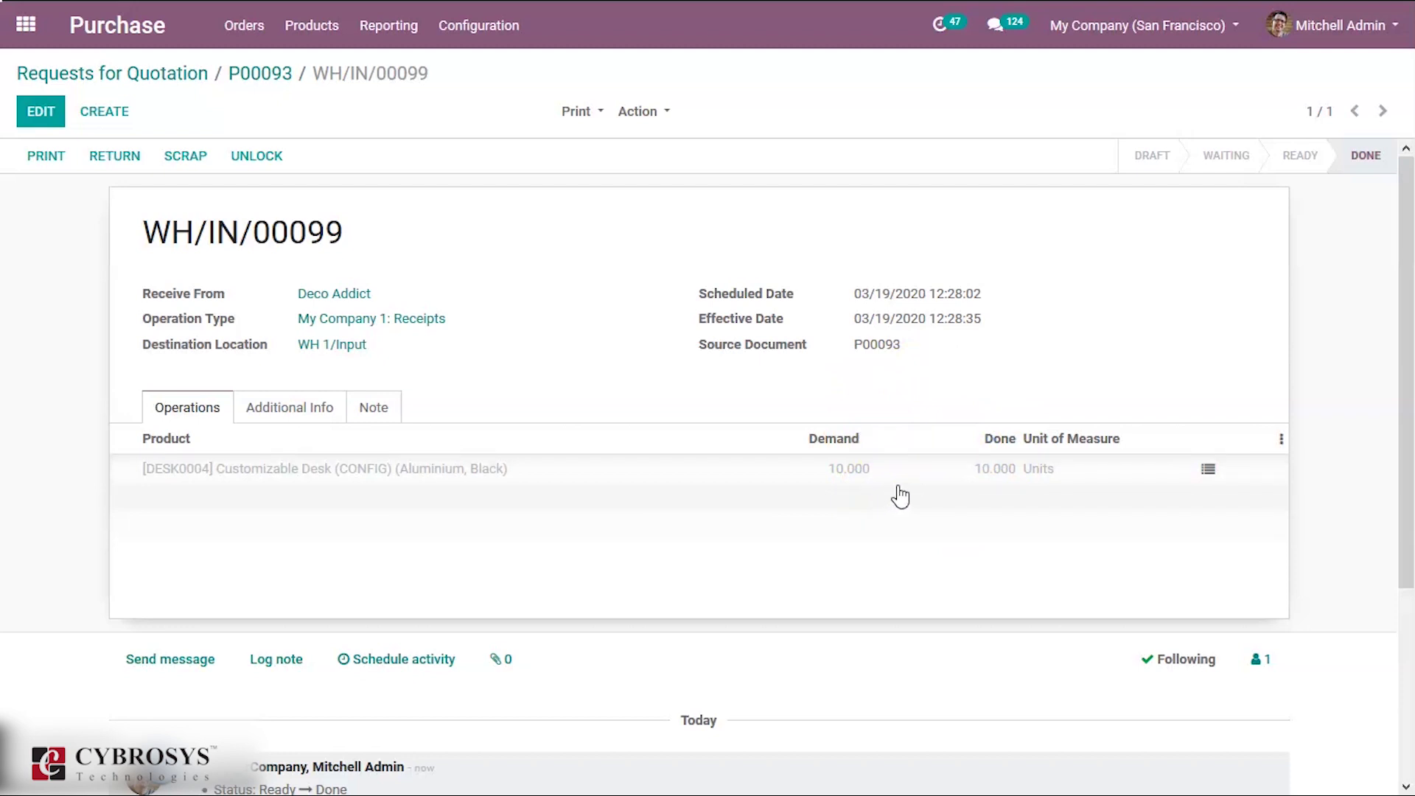
left_click(114, 156)
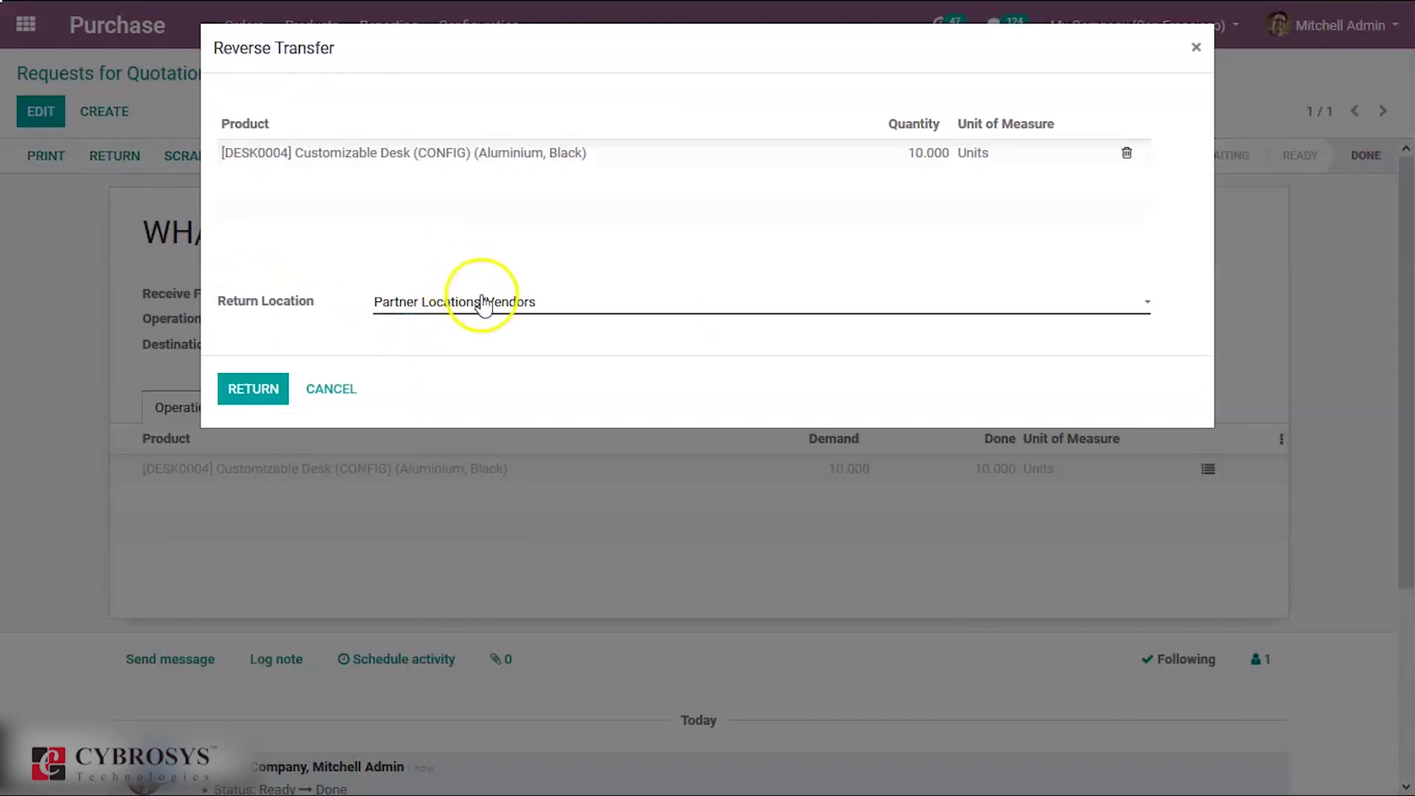
left_click(918, 153)
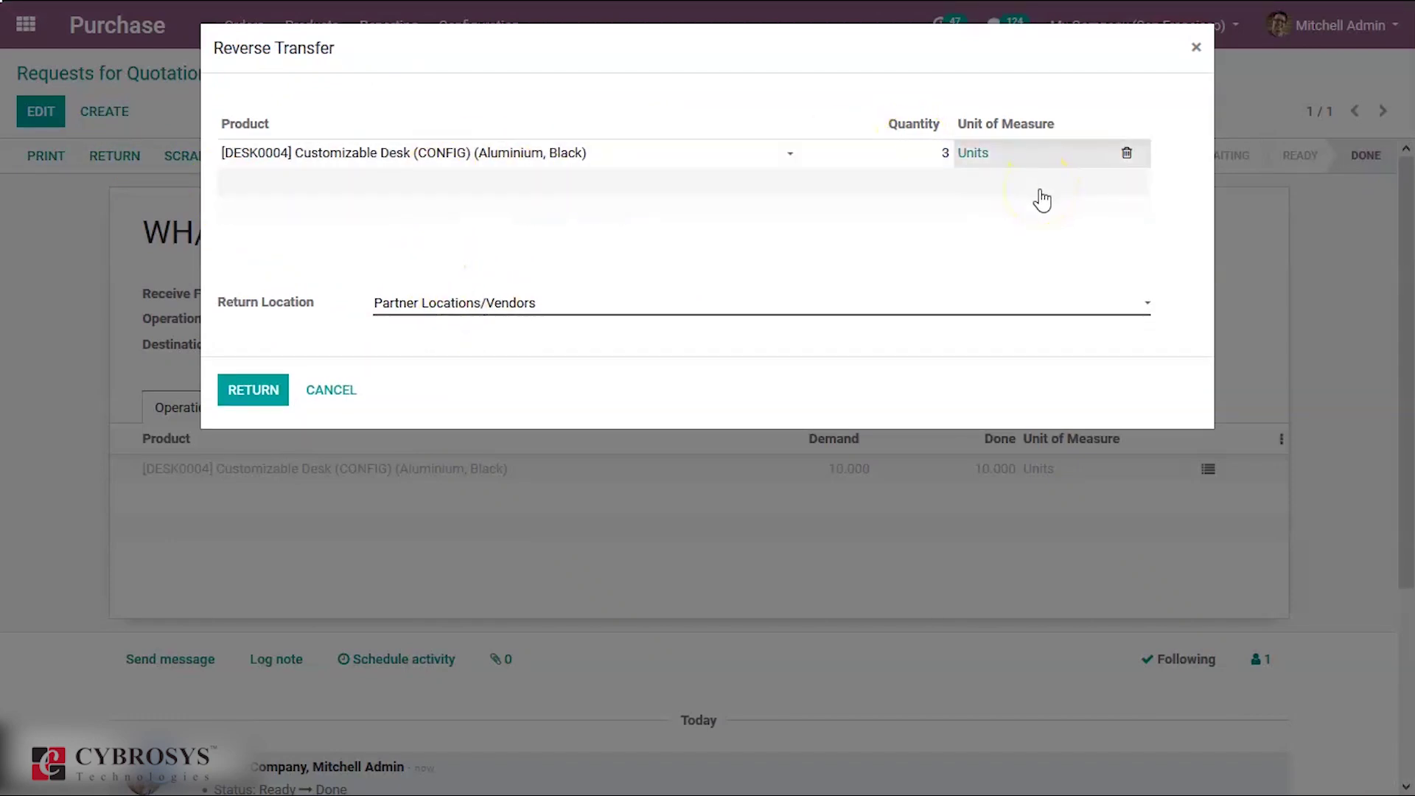
type("3")
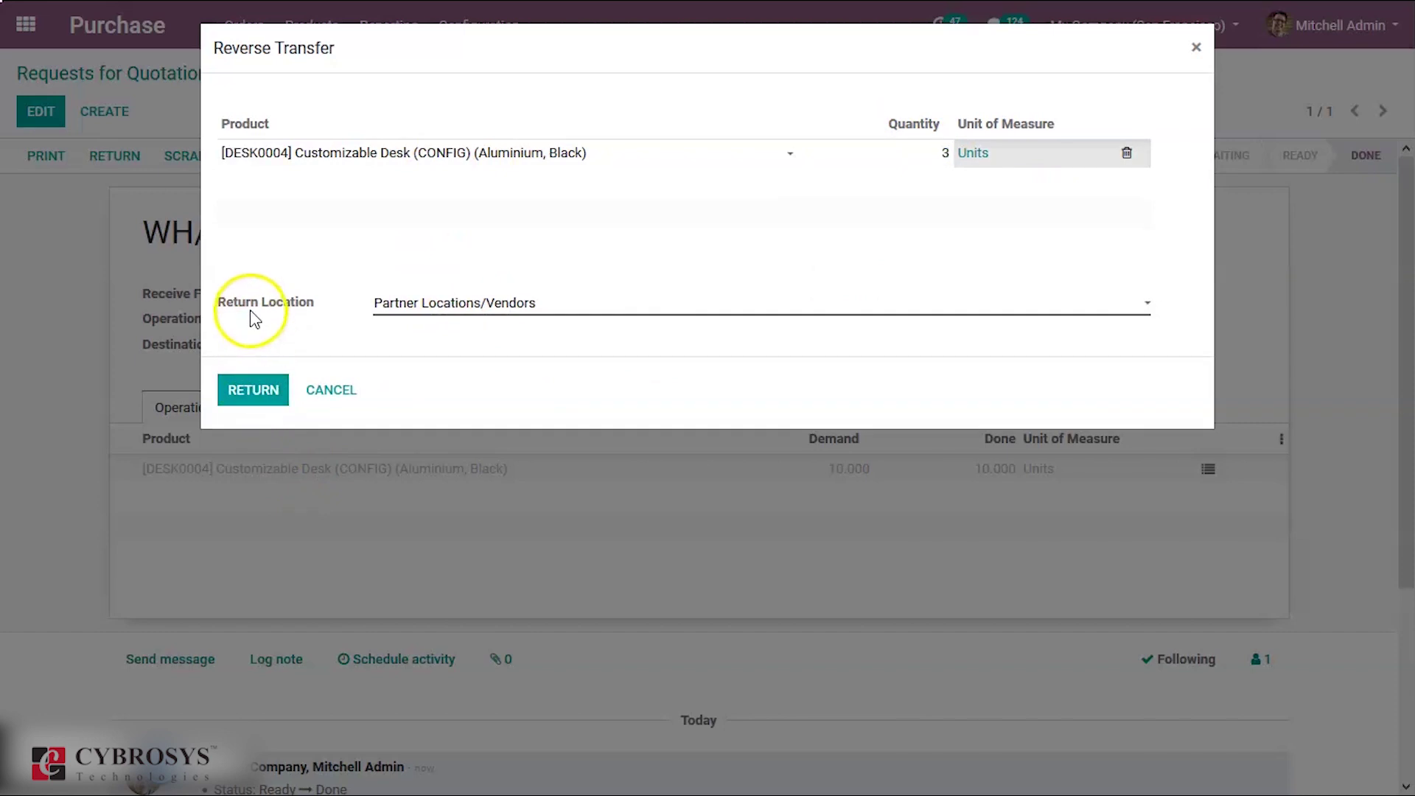
left_click(254, 393)
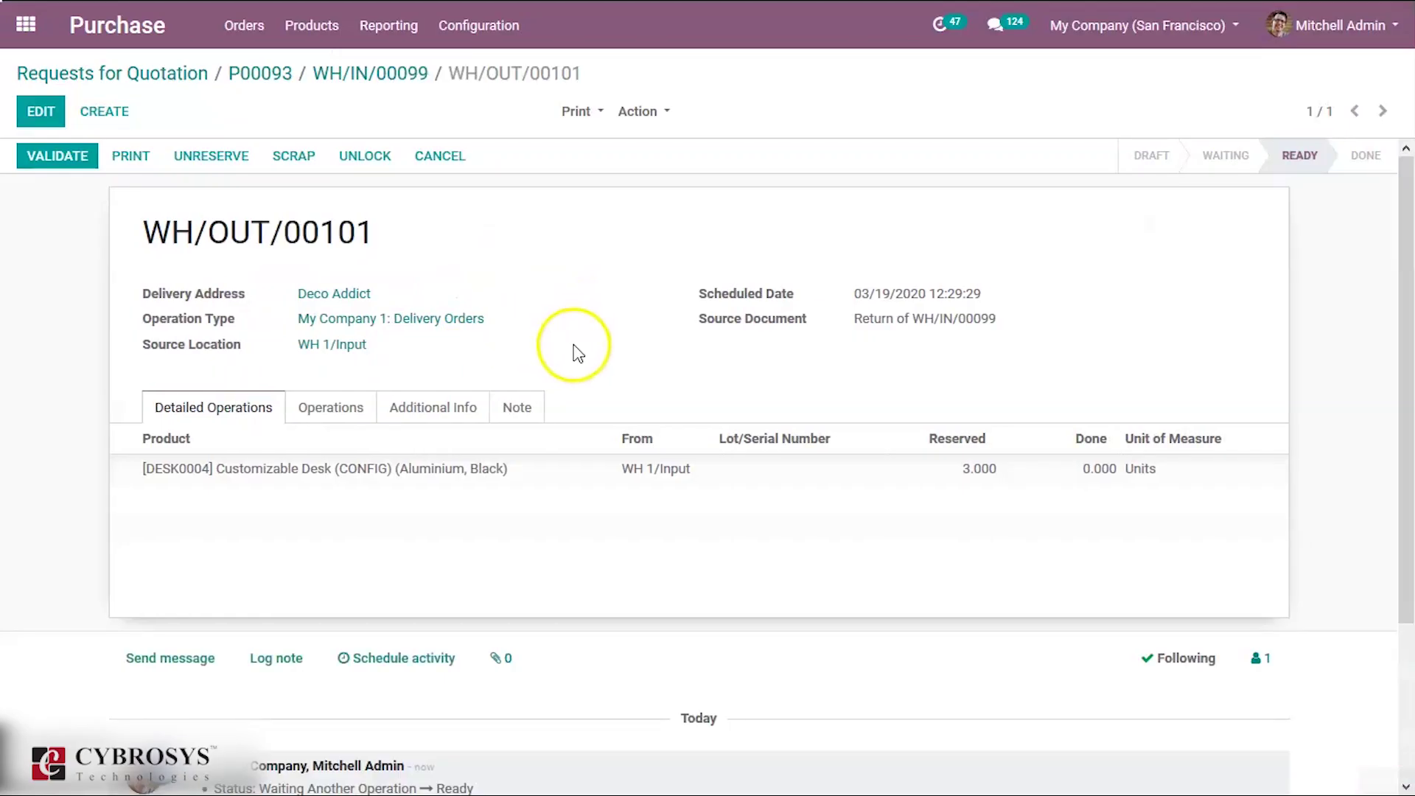
left_click(55, 161)
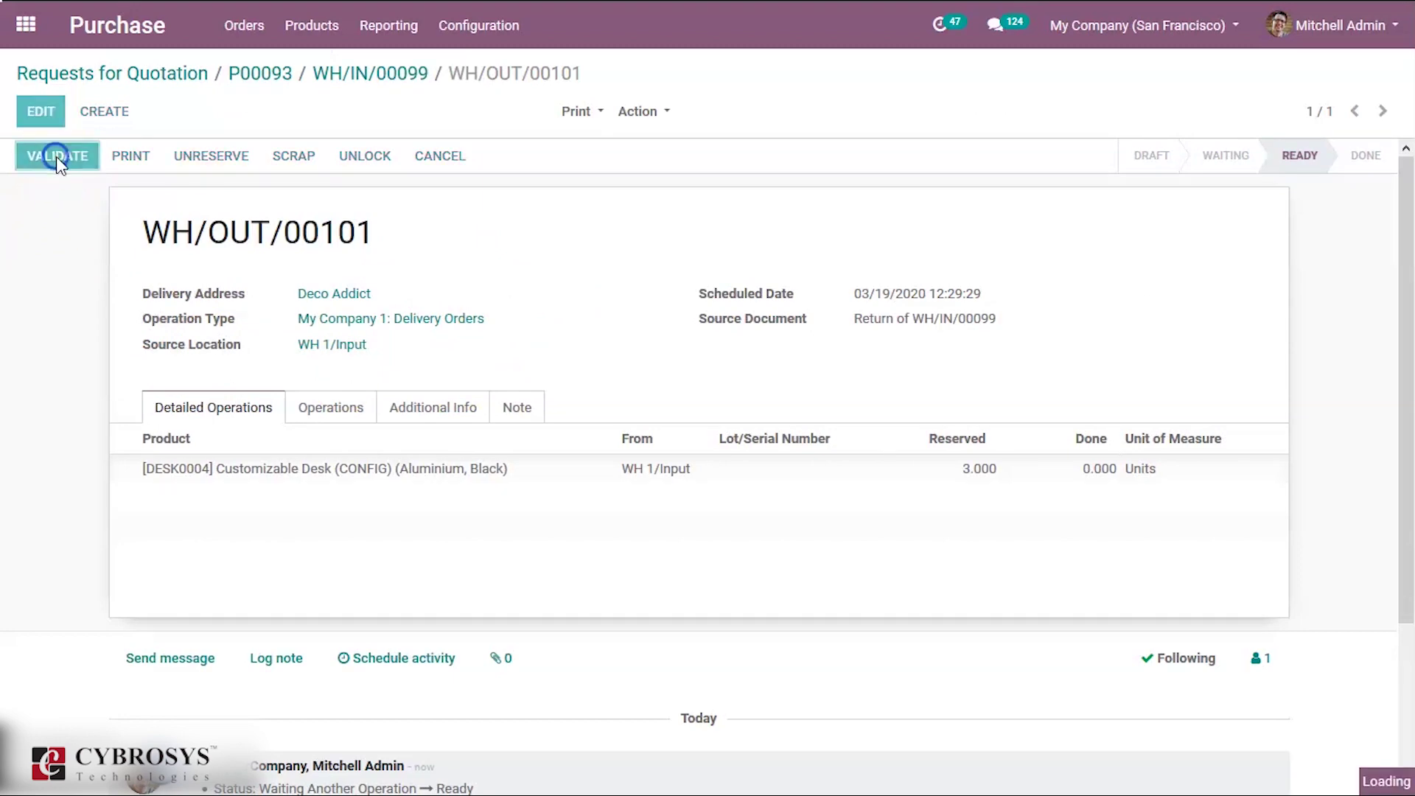
left_click(256, 212)
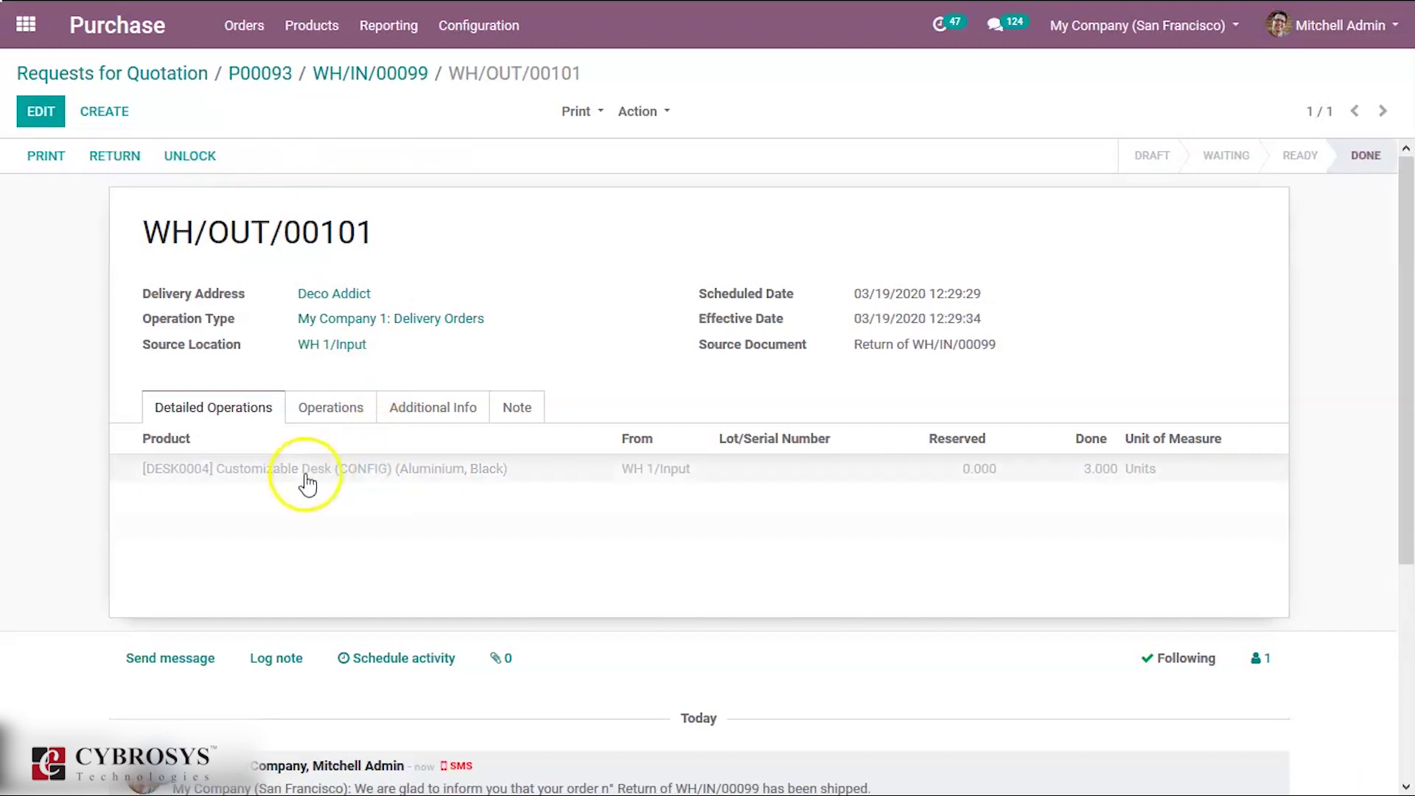
left_click(293, 470)
Review the Customizable Desk product record, then return to receipt WH/IN/00099.
left_click(514, 243)
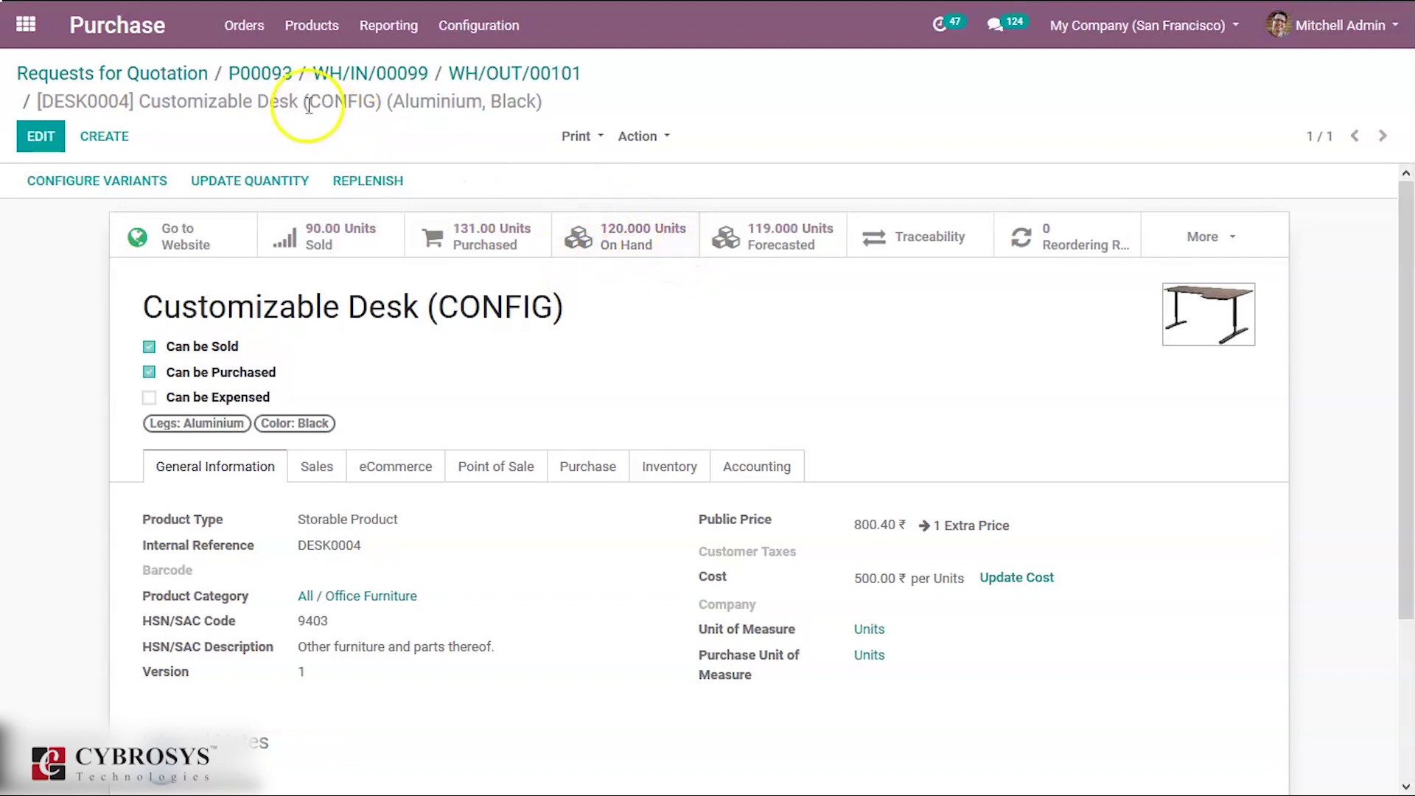
left_click(363, 73)
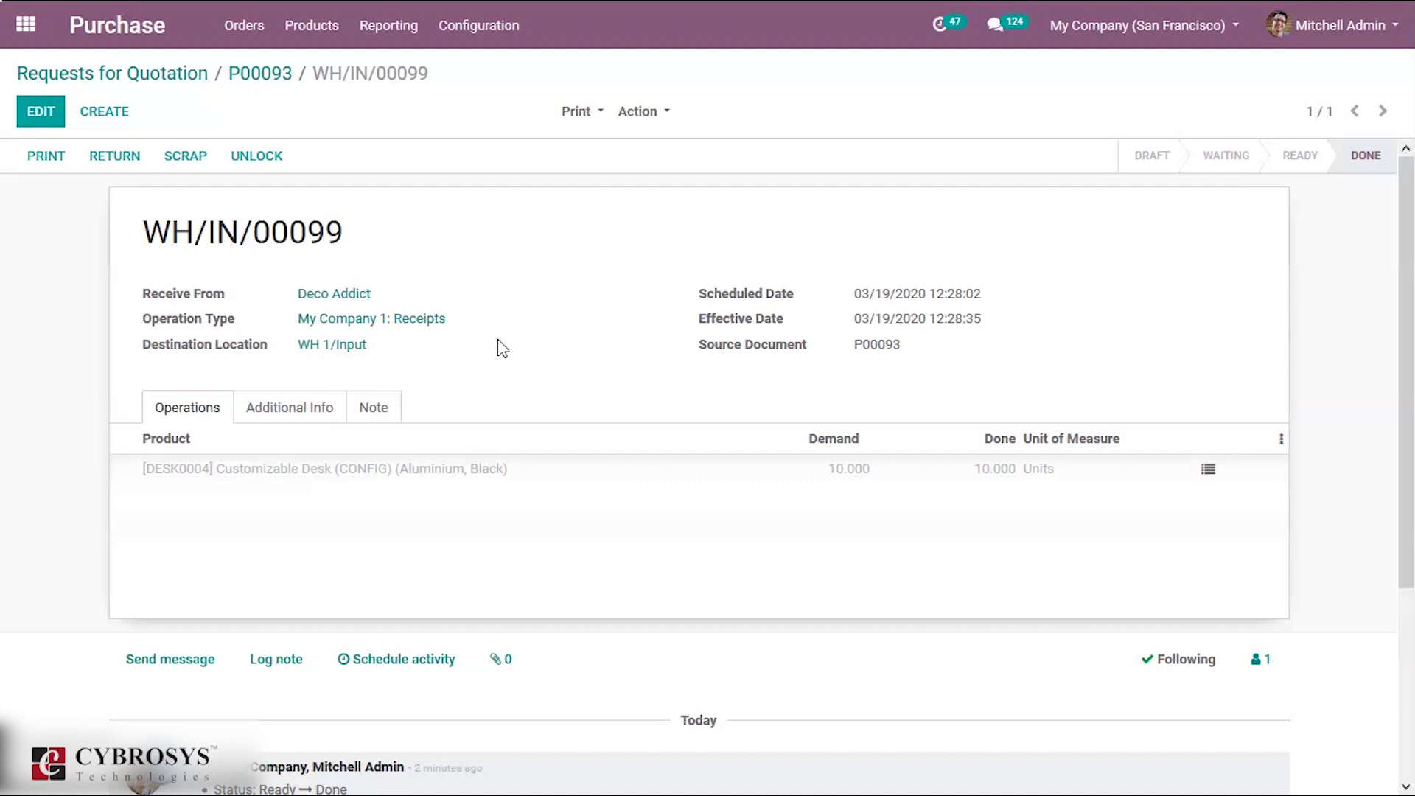
From P00093's vendor bill BILL/2020/0051, create a partial refund credit note with a reason.
left_click(249, 75)
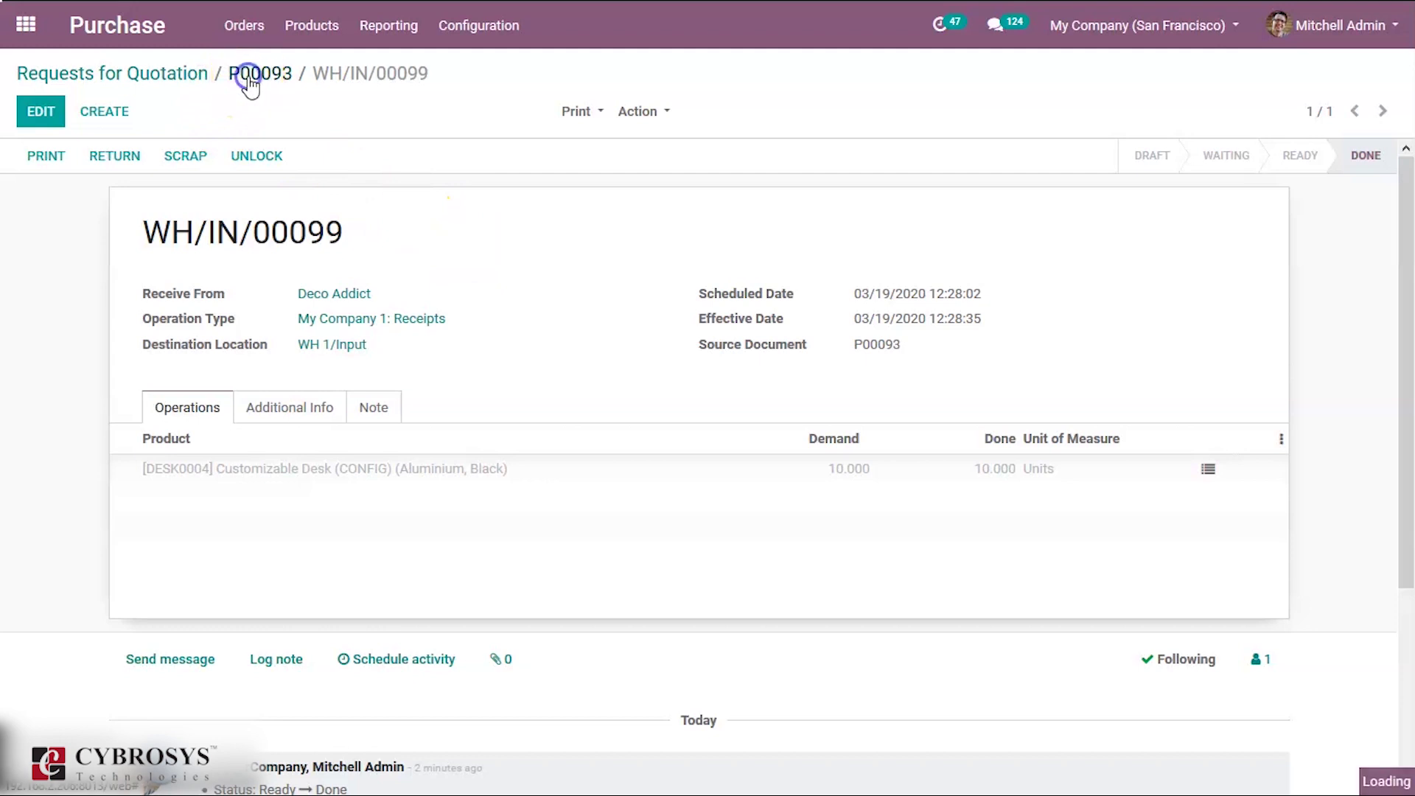
left_click(1073, 214)
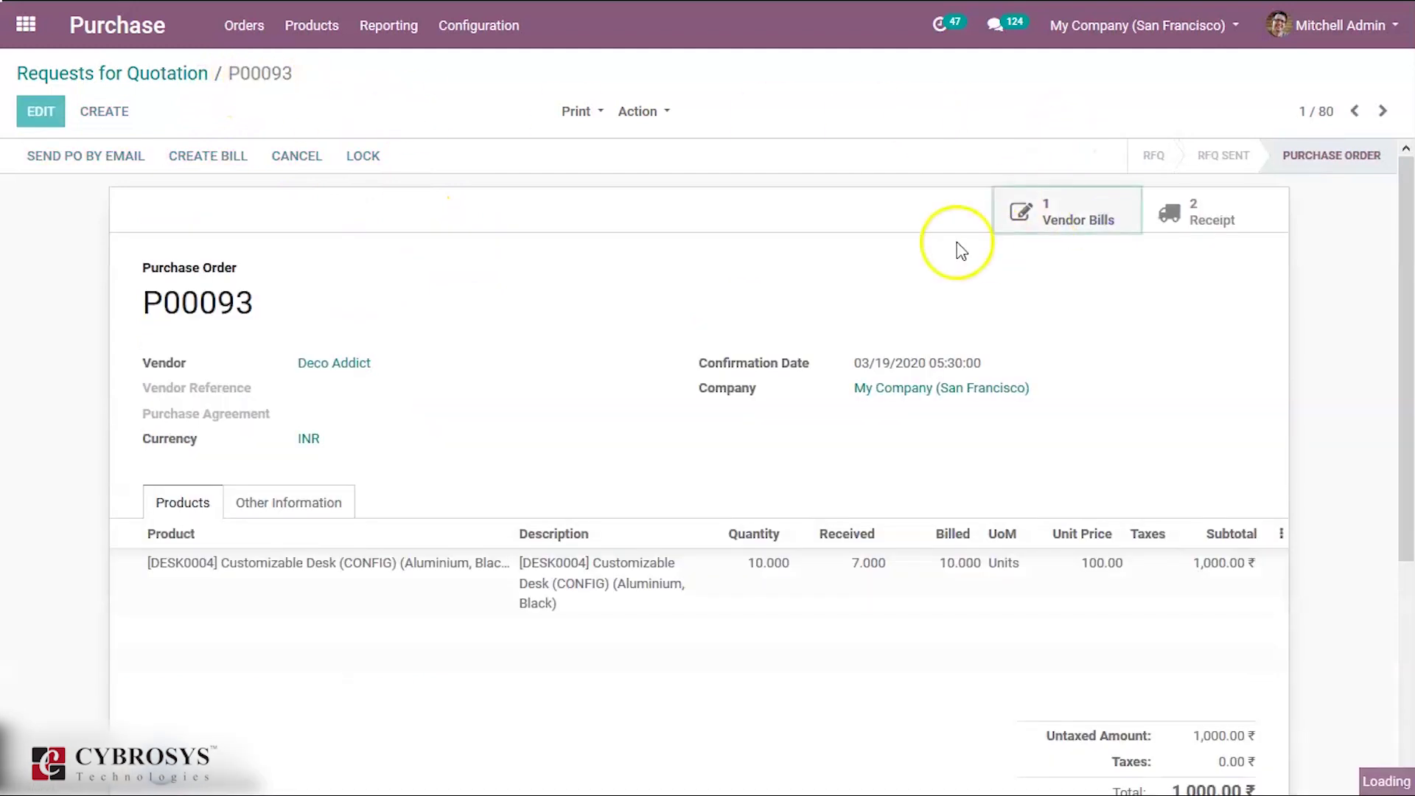
left_click(114, 157)
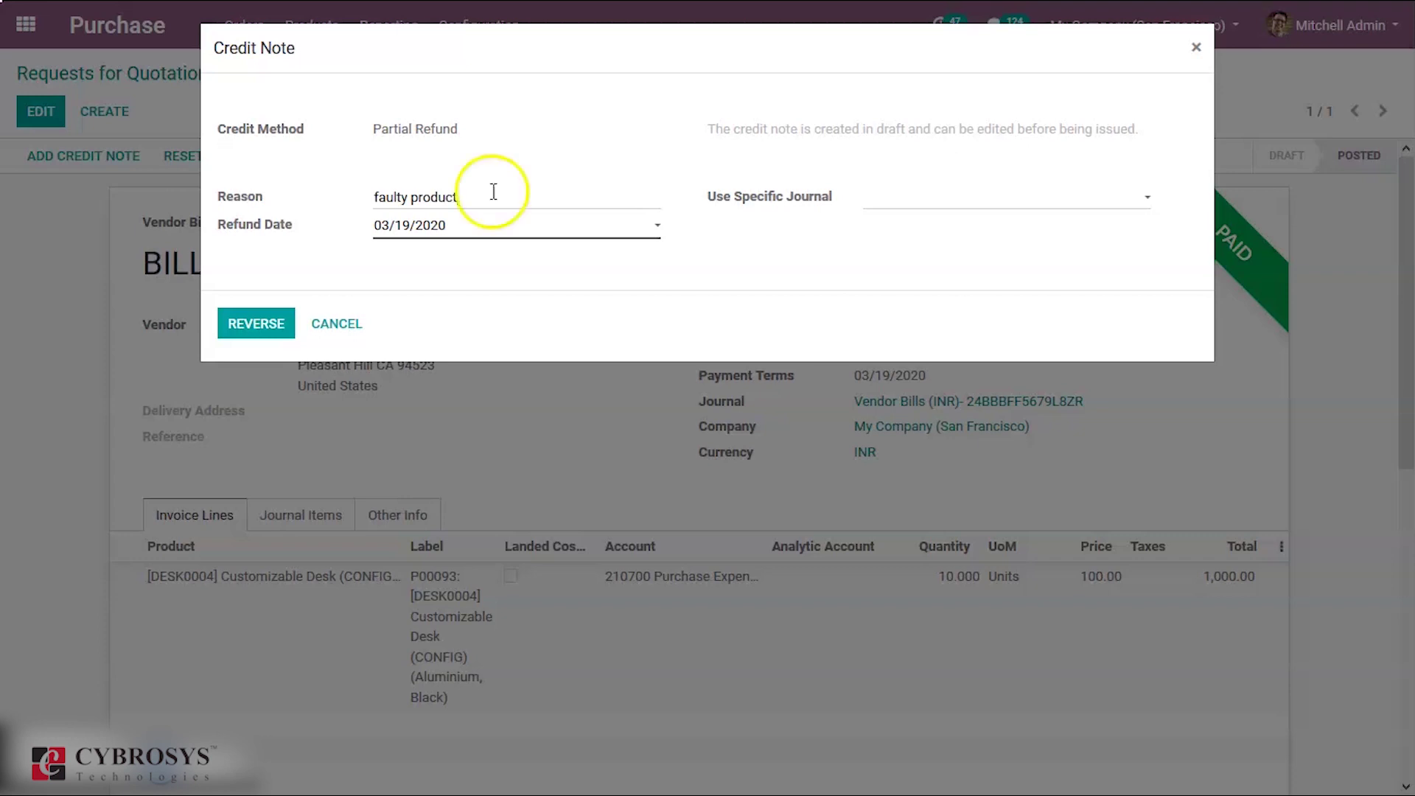
left_click(276, 324)
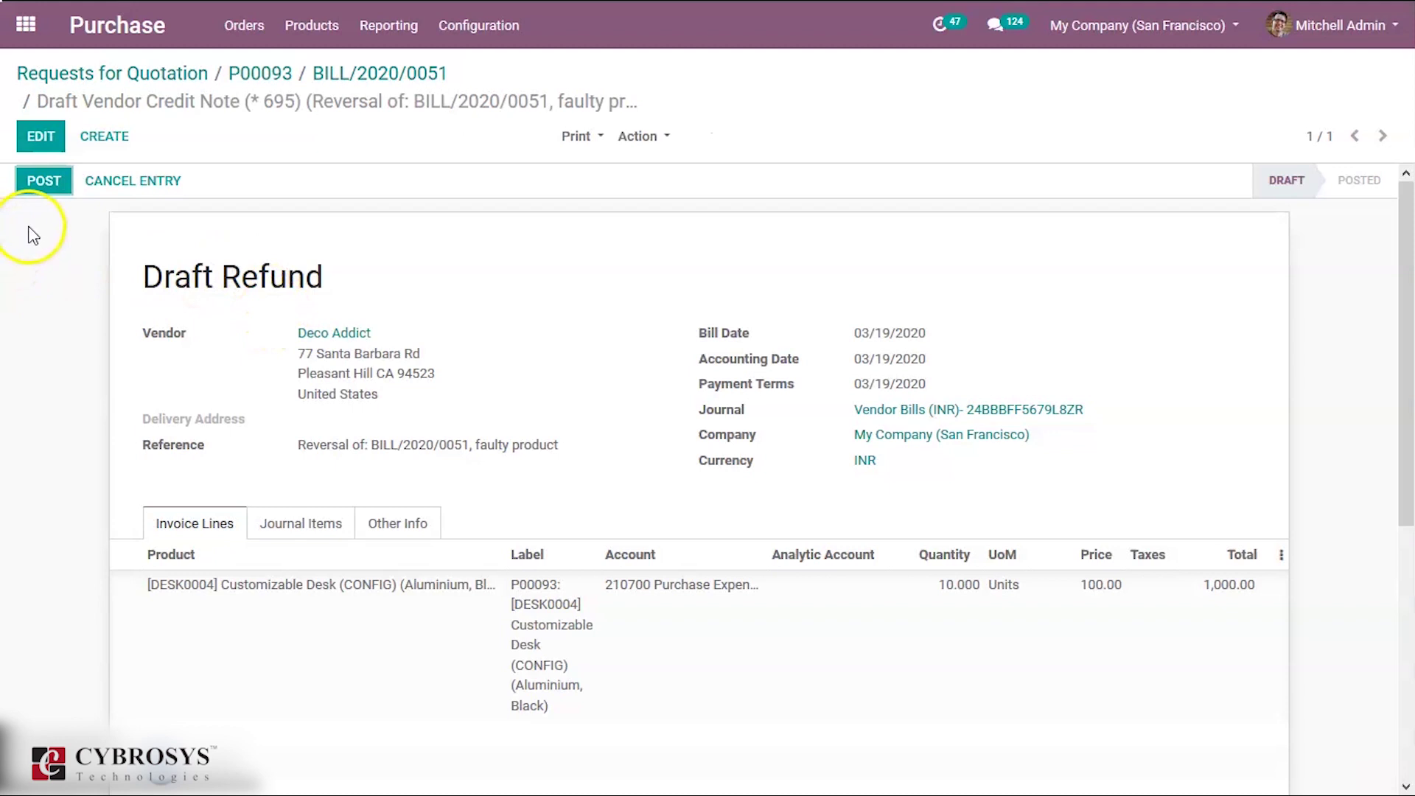
Set the refunded desk quantity to 3 for 300.00 and post credit note RBIL/2020/0013.
left_click(42, 137)
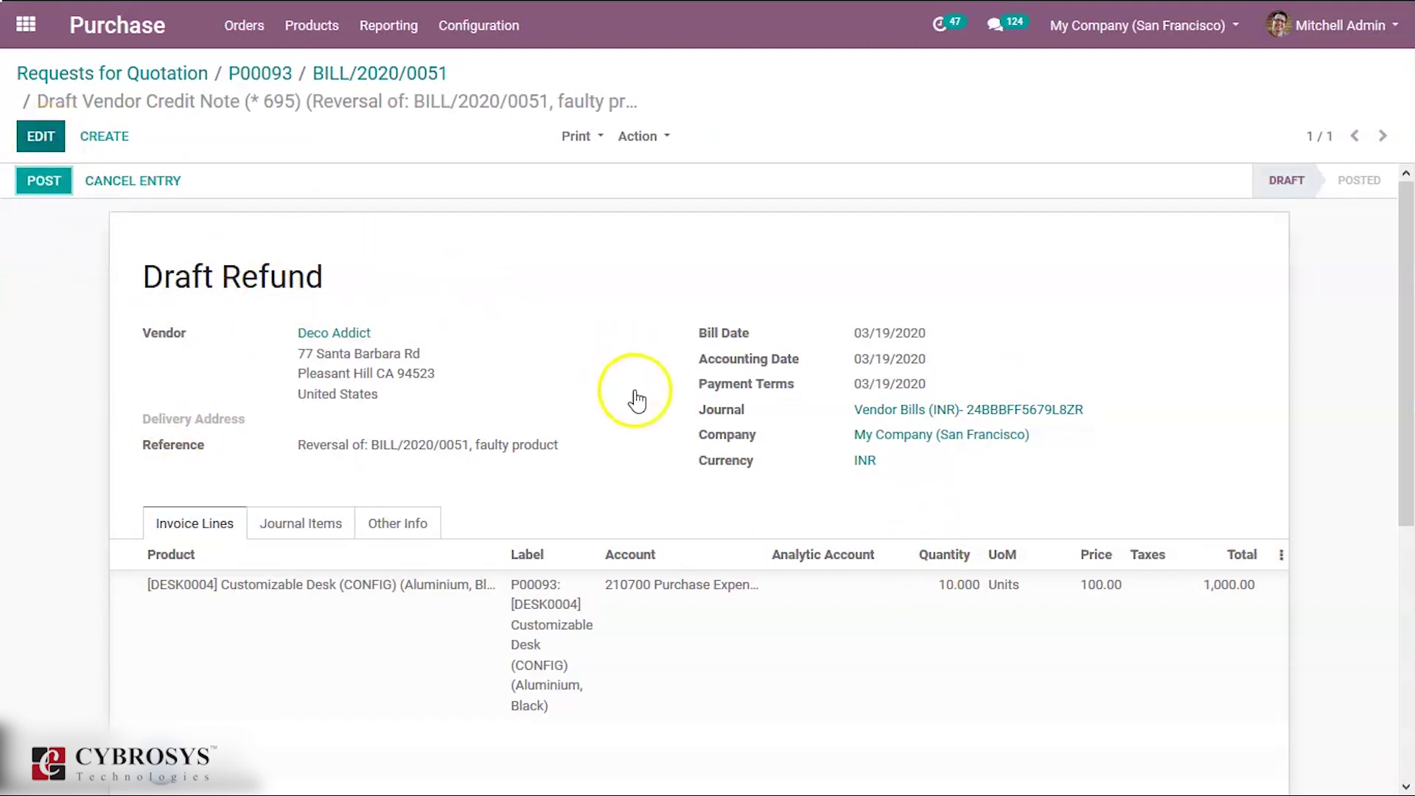
left_click(892, 602)
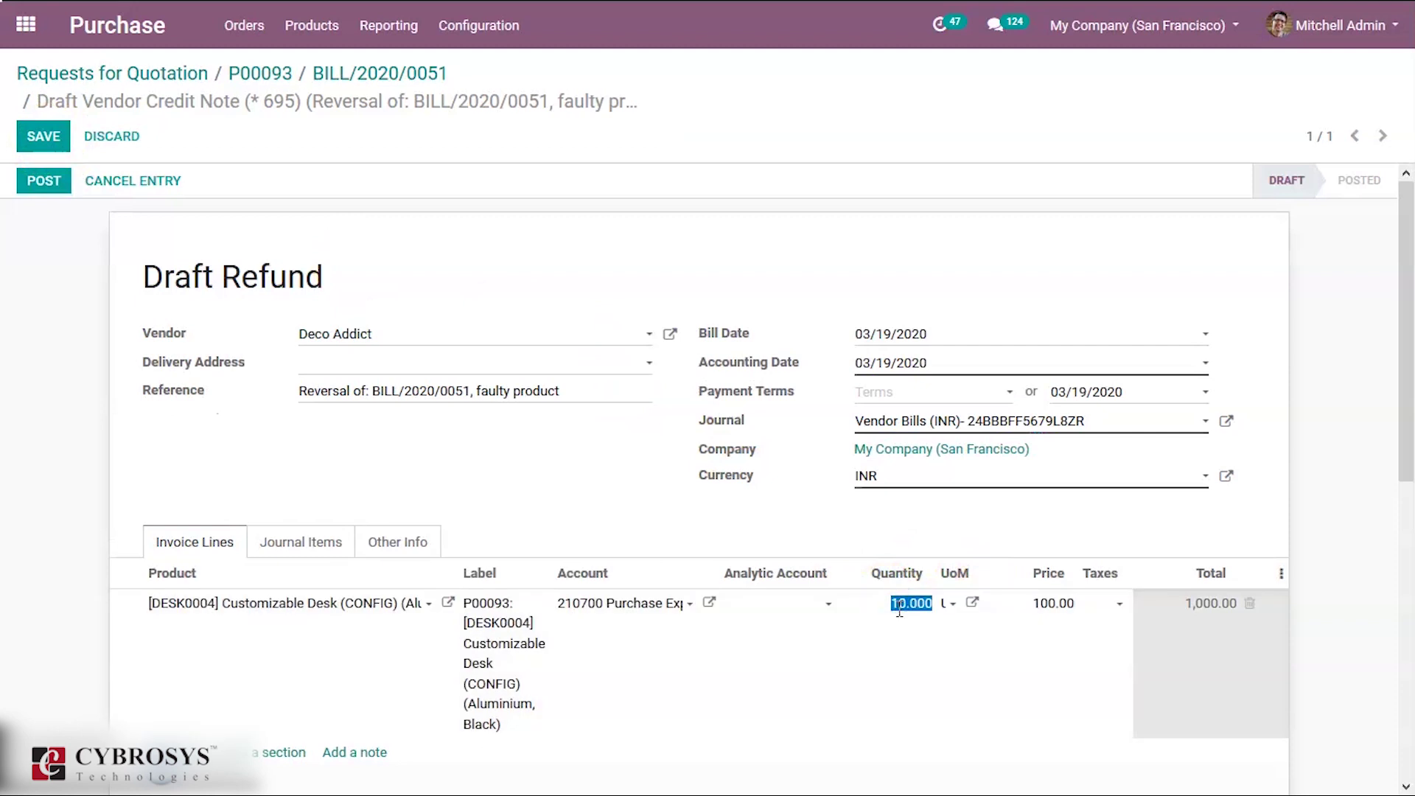
type("3")
key("Tab")
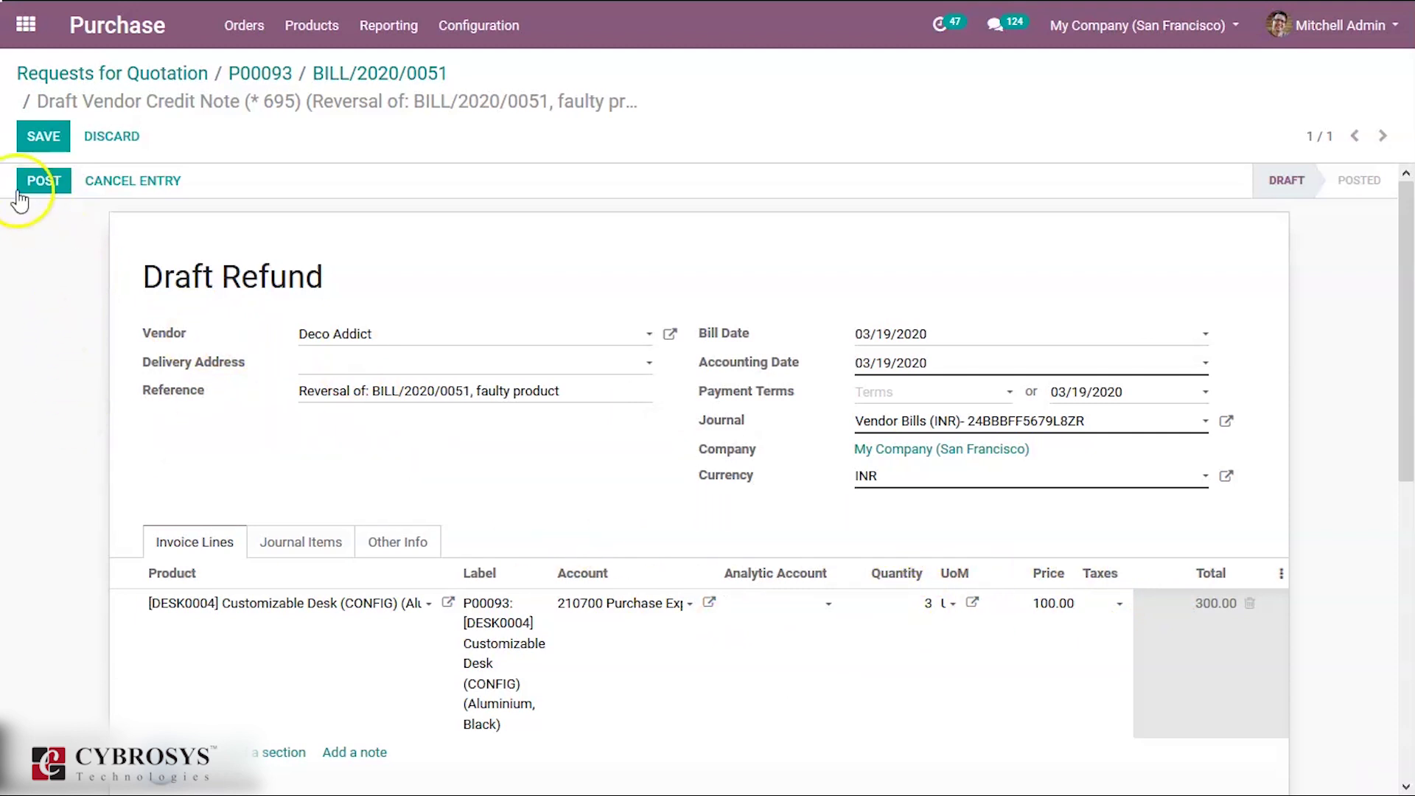
left_click(39, 182)
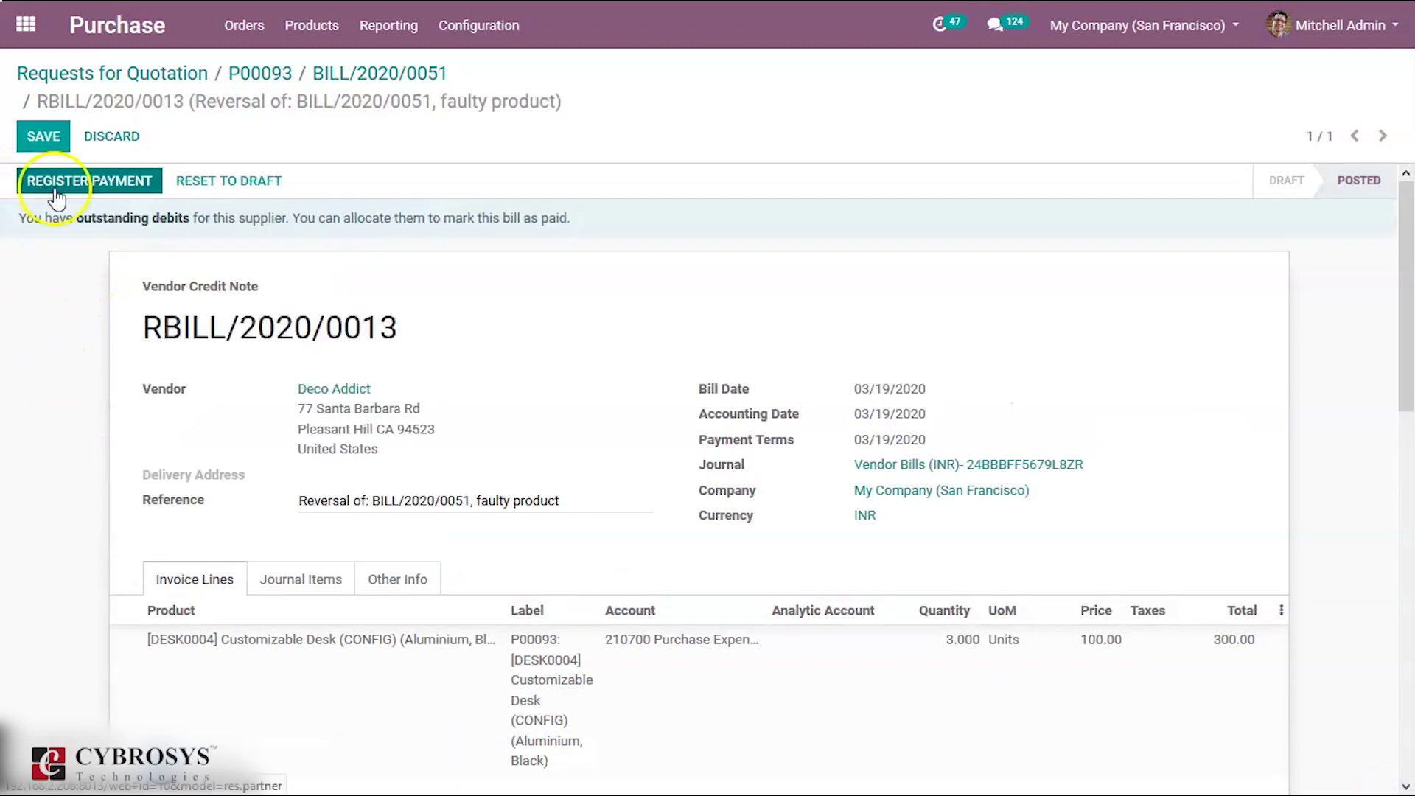
Register payment for the 300.00 credit note and review its payment details.
left_click(77, 178)
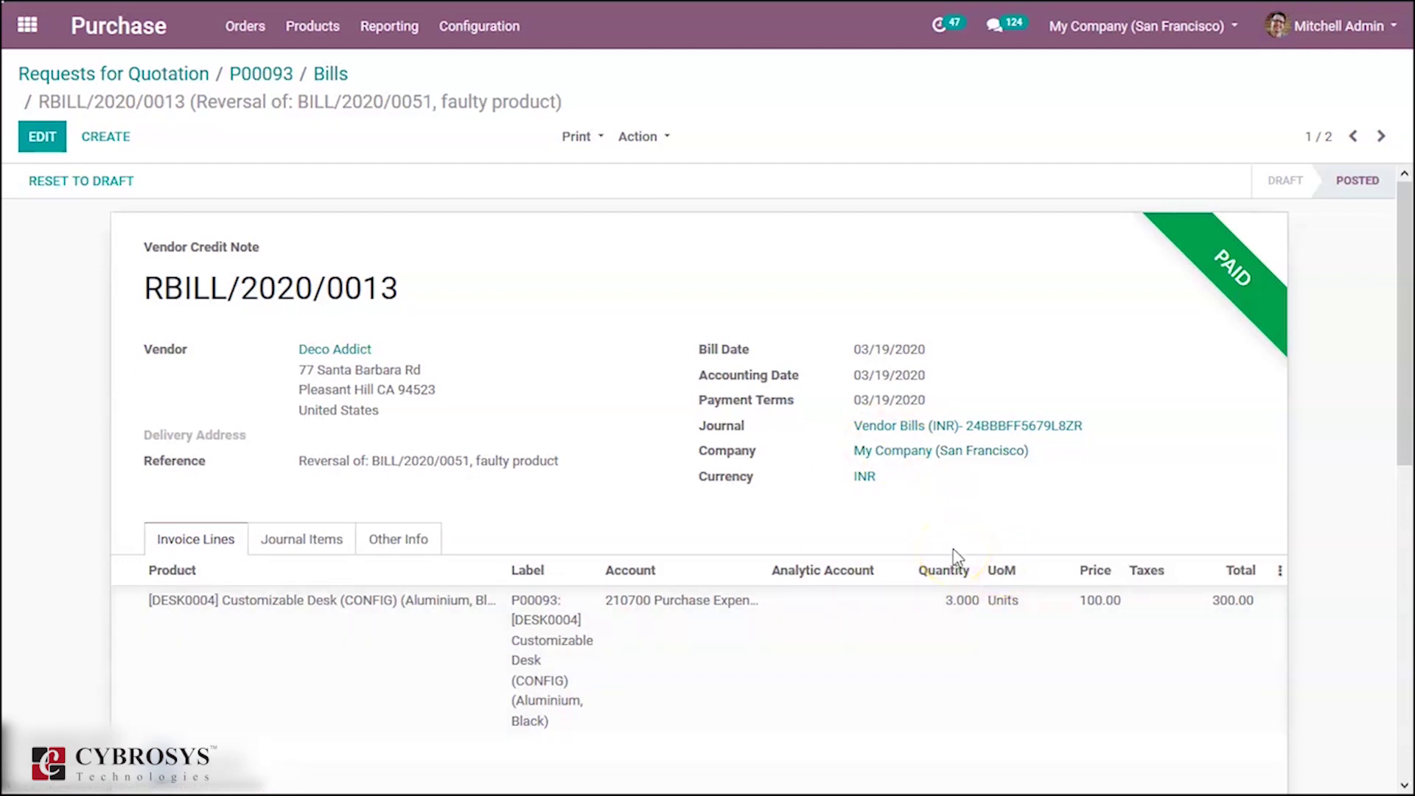
scroll(961, 566, "down", 5)
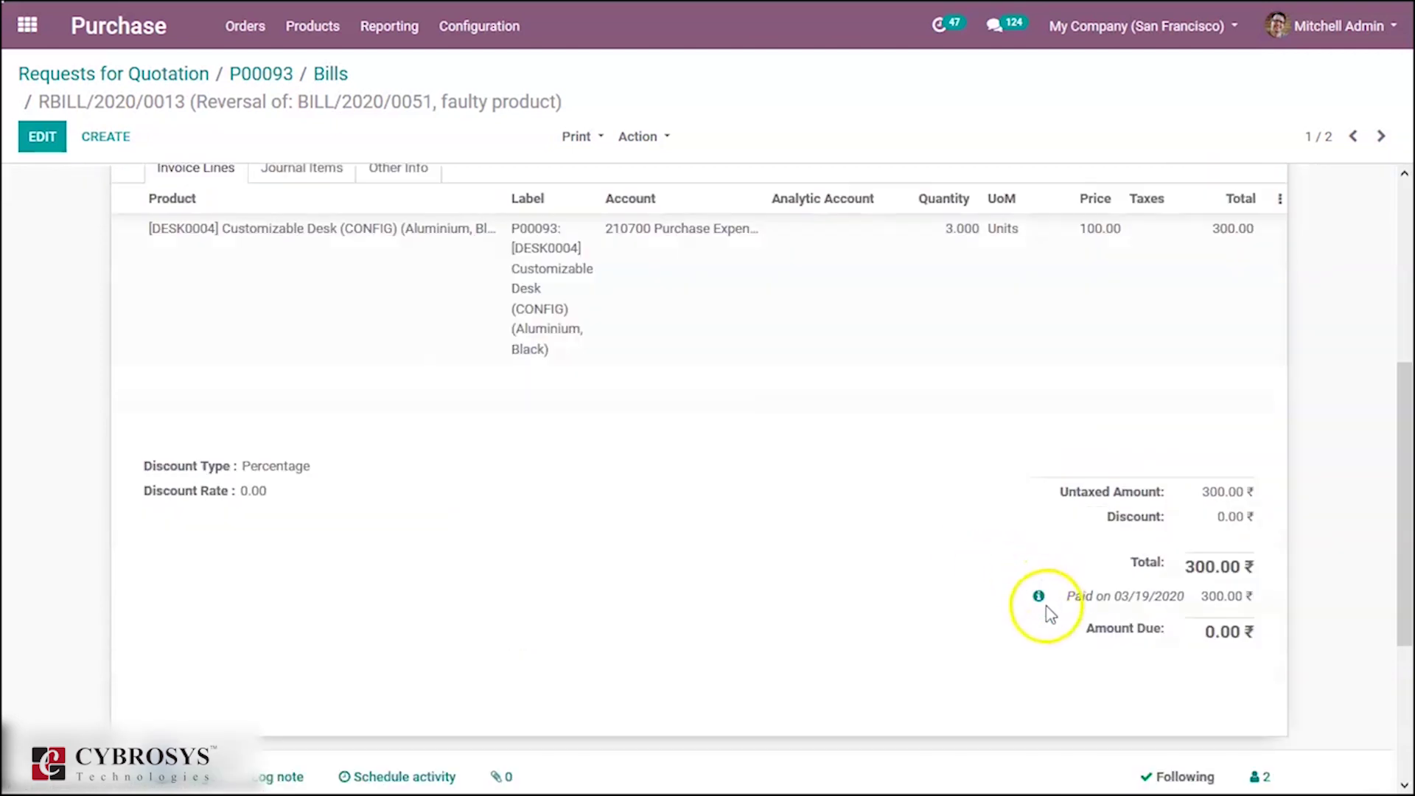
left_click(1038, 596)
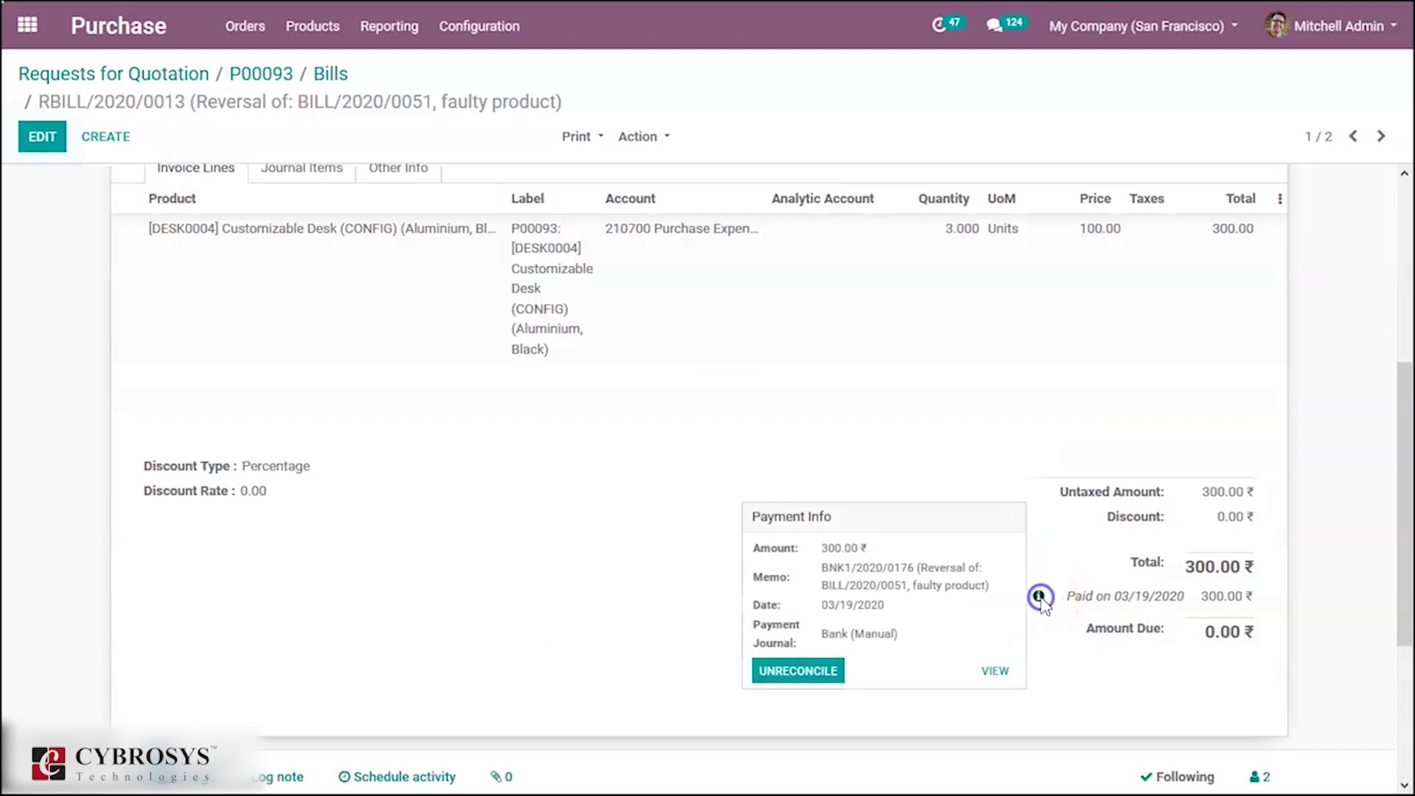
left_click(795, 687)
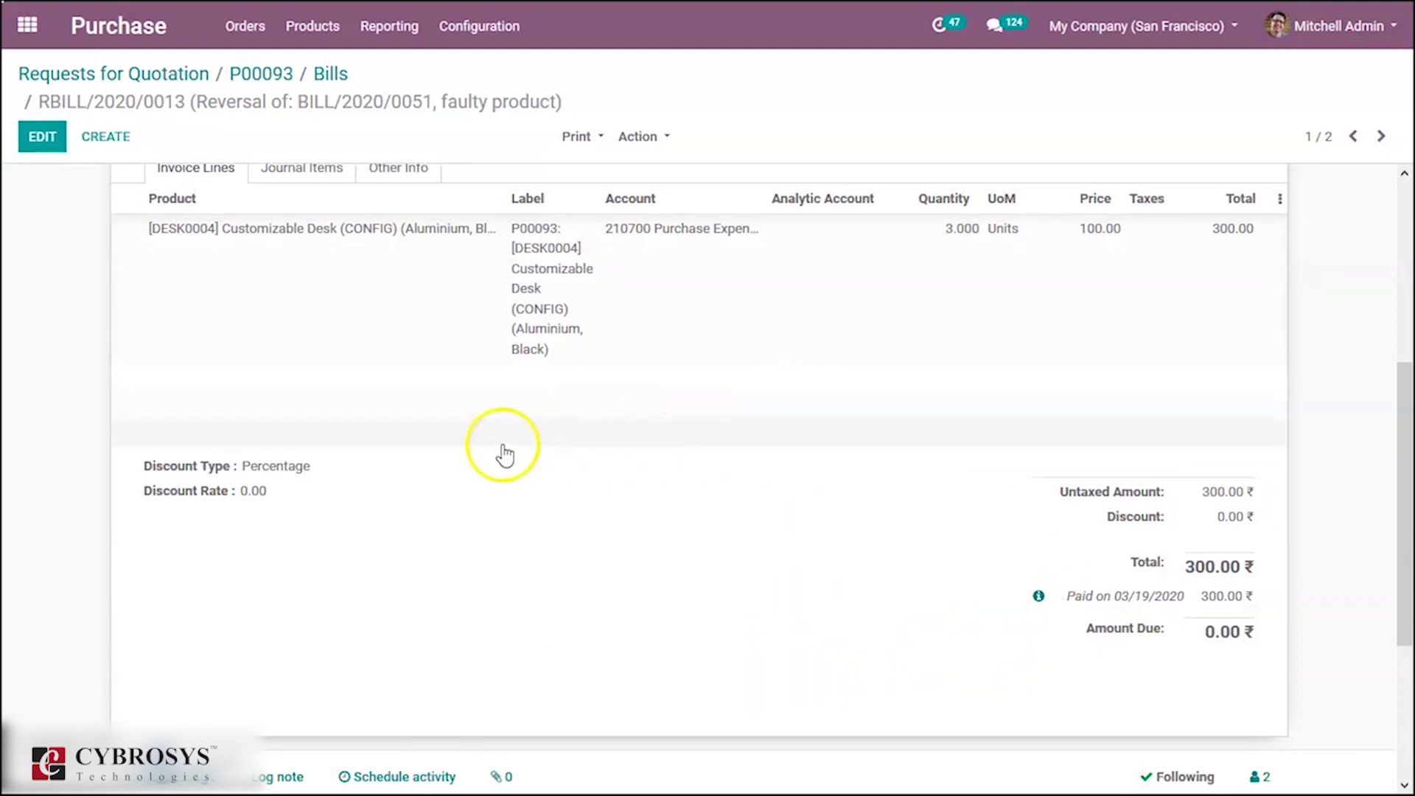
Return to P00093 and list its vendor bills, netting -700.00.
scroll(501, 449, "up", 4)
scroll(503, 452, "up", 2)
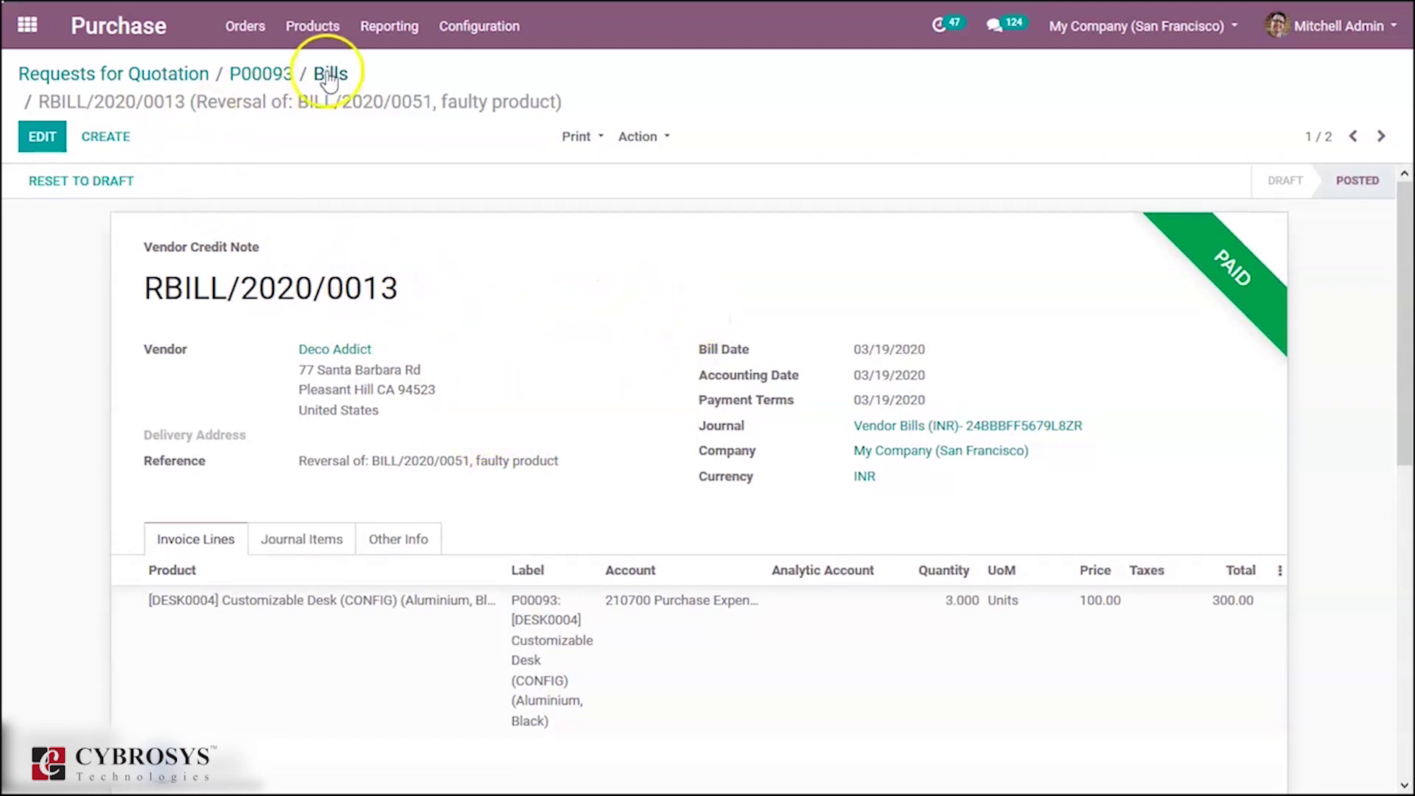
left_click(264, 74)
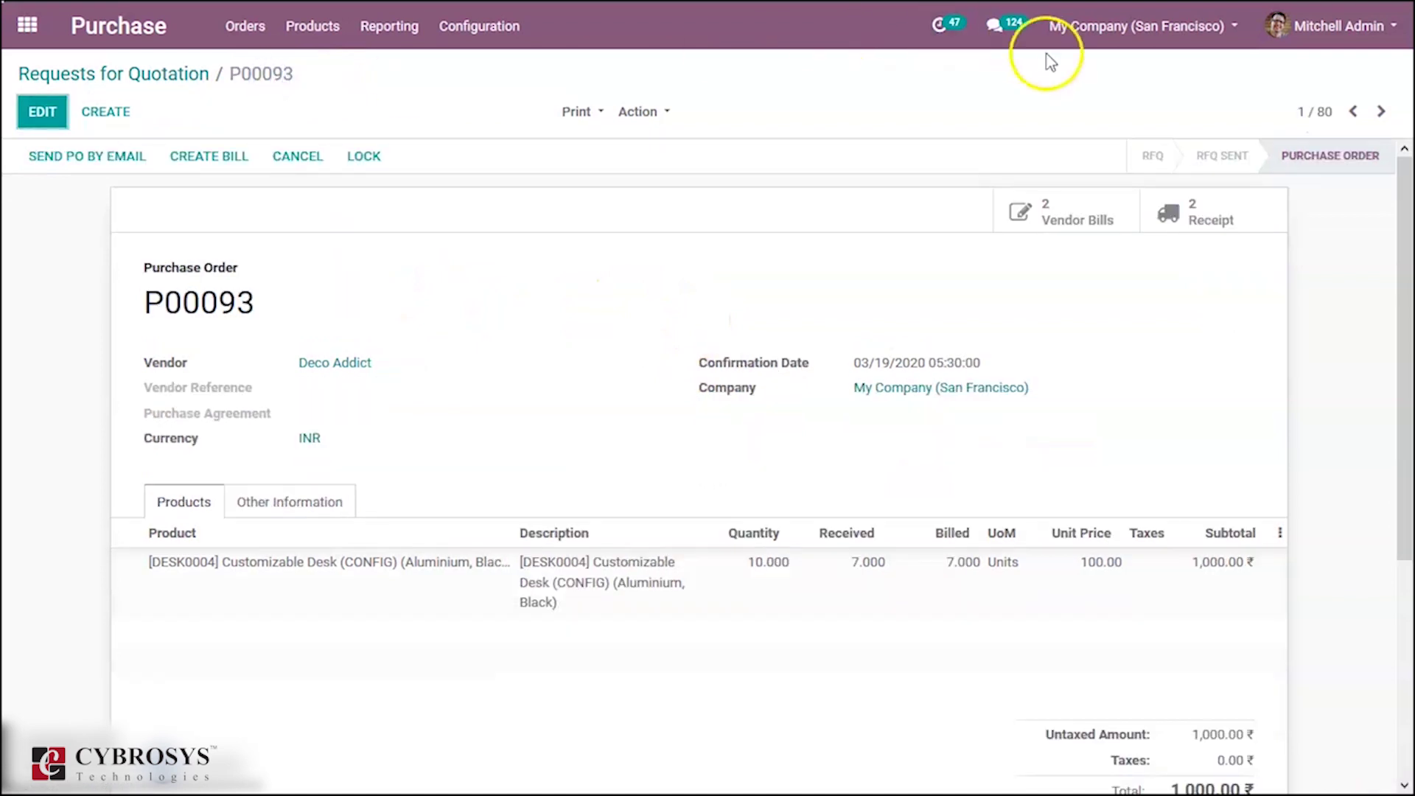
left_click(1060, 214)
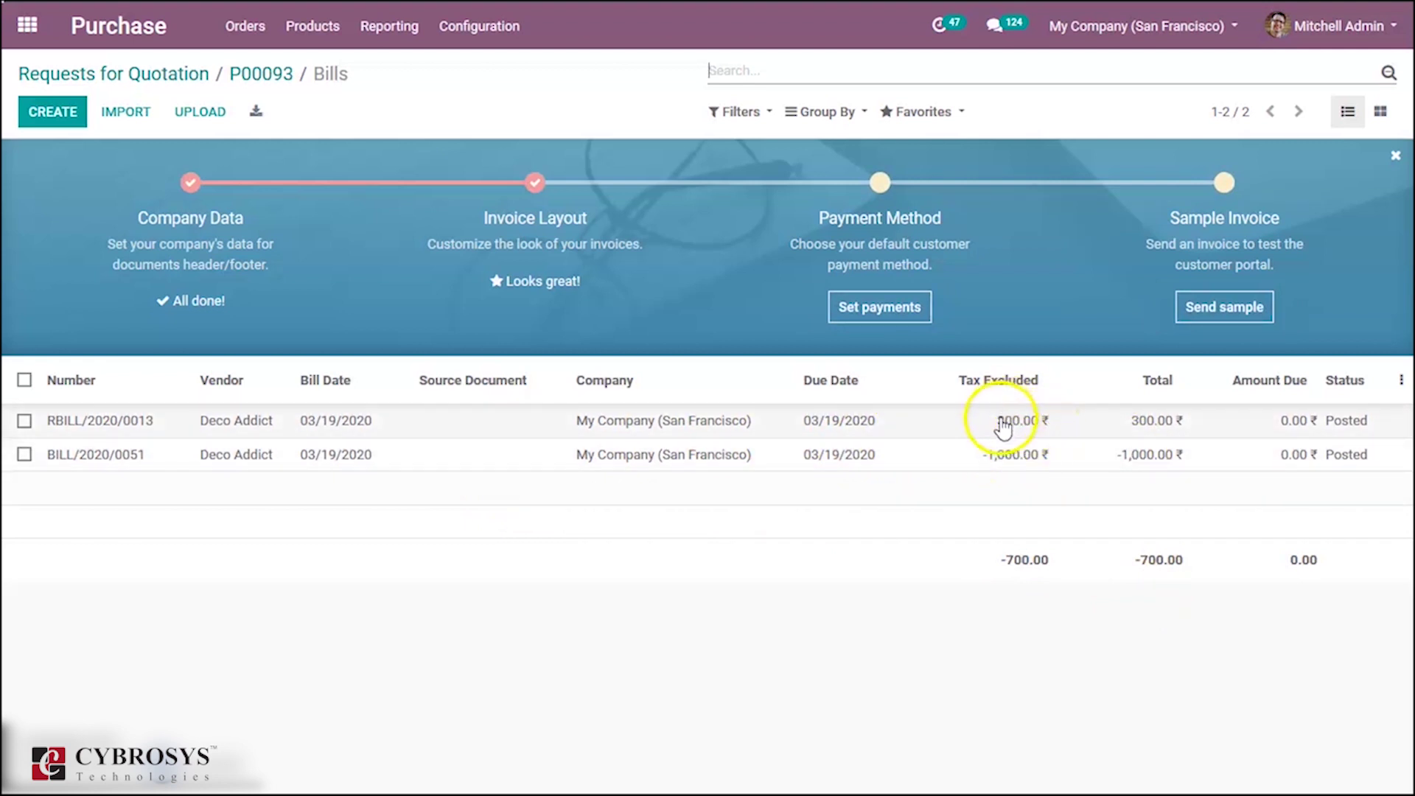
Open Customizable Desk (Aluminium, Black) from P00093's order line and confirm 120 units on hand.
left_click(265, 75)
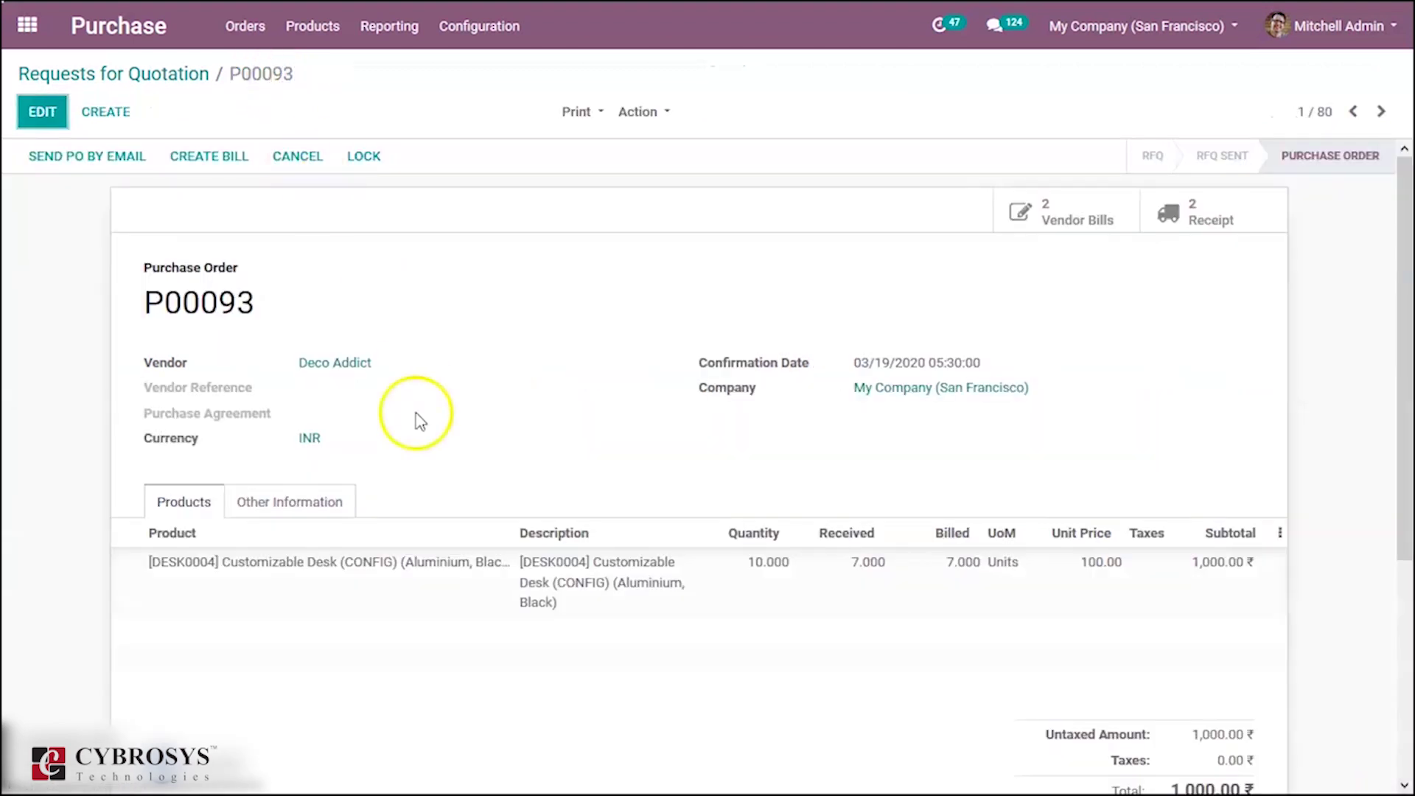
left_click(421, 563)
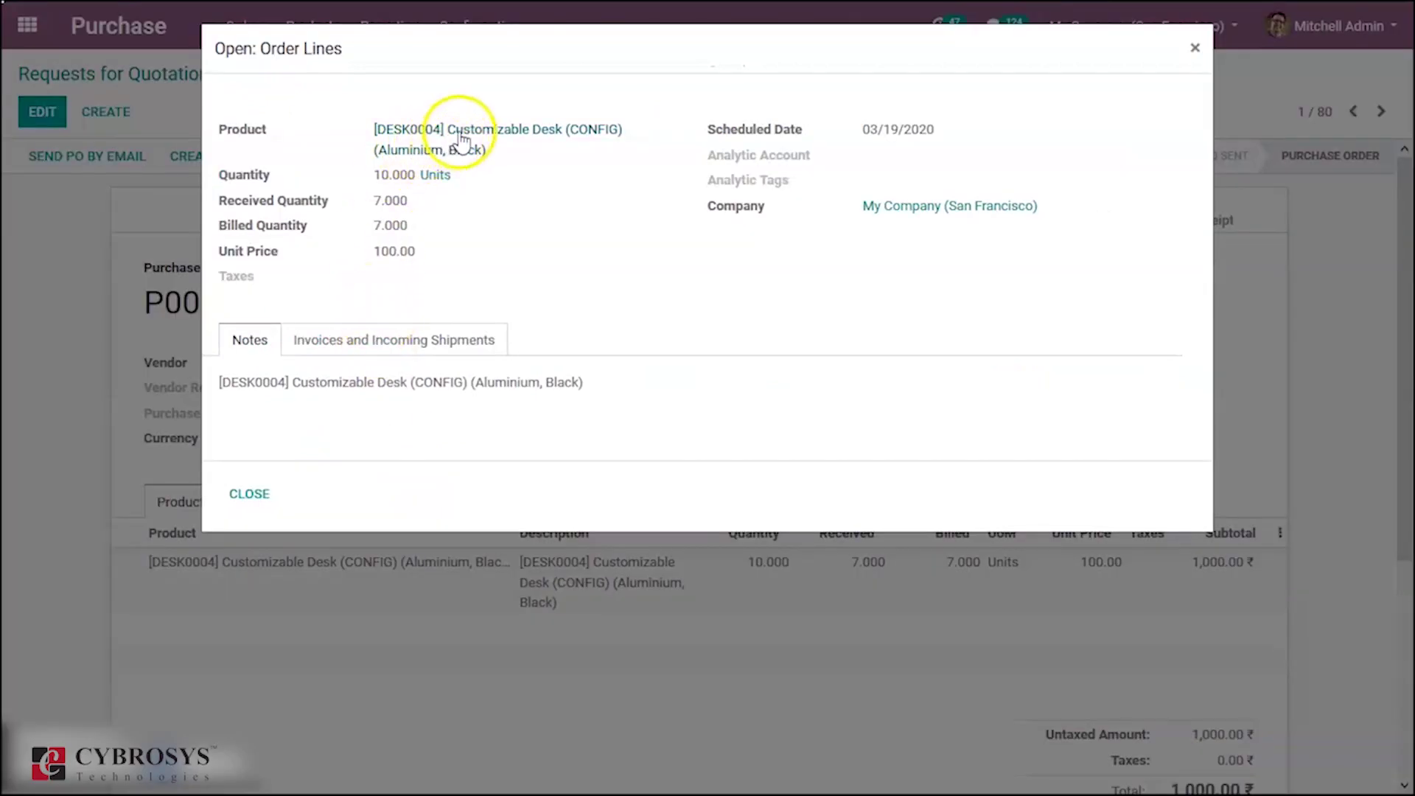
left_click(476, 133)
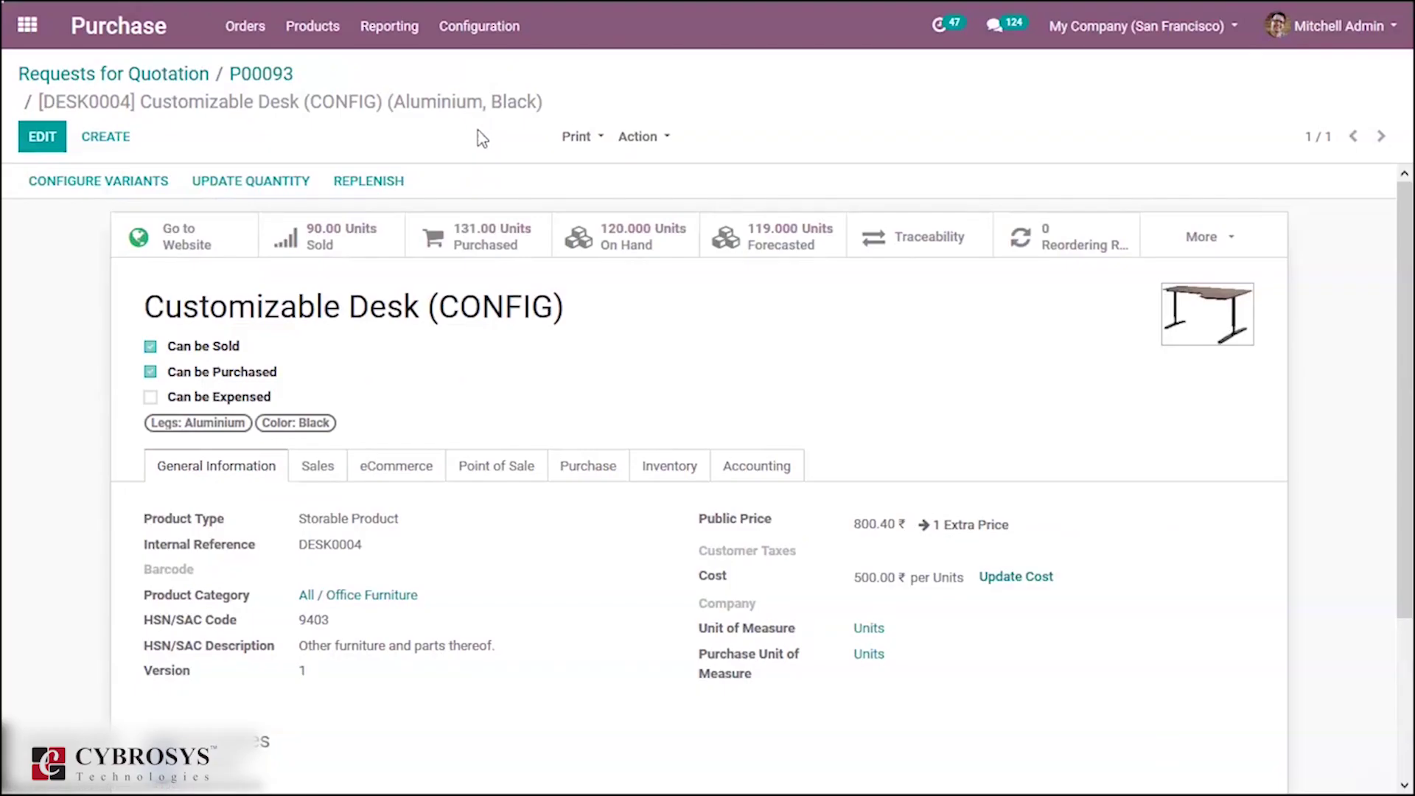
left_click(601, 245)
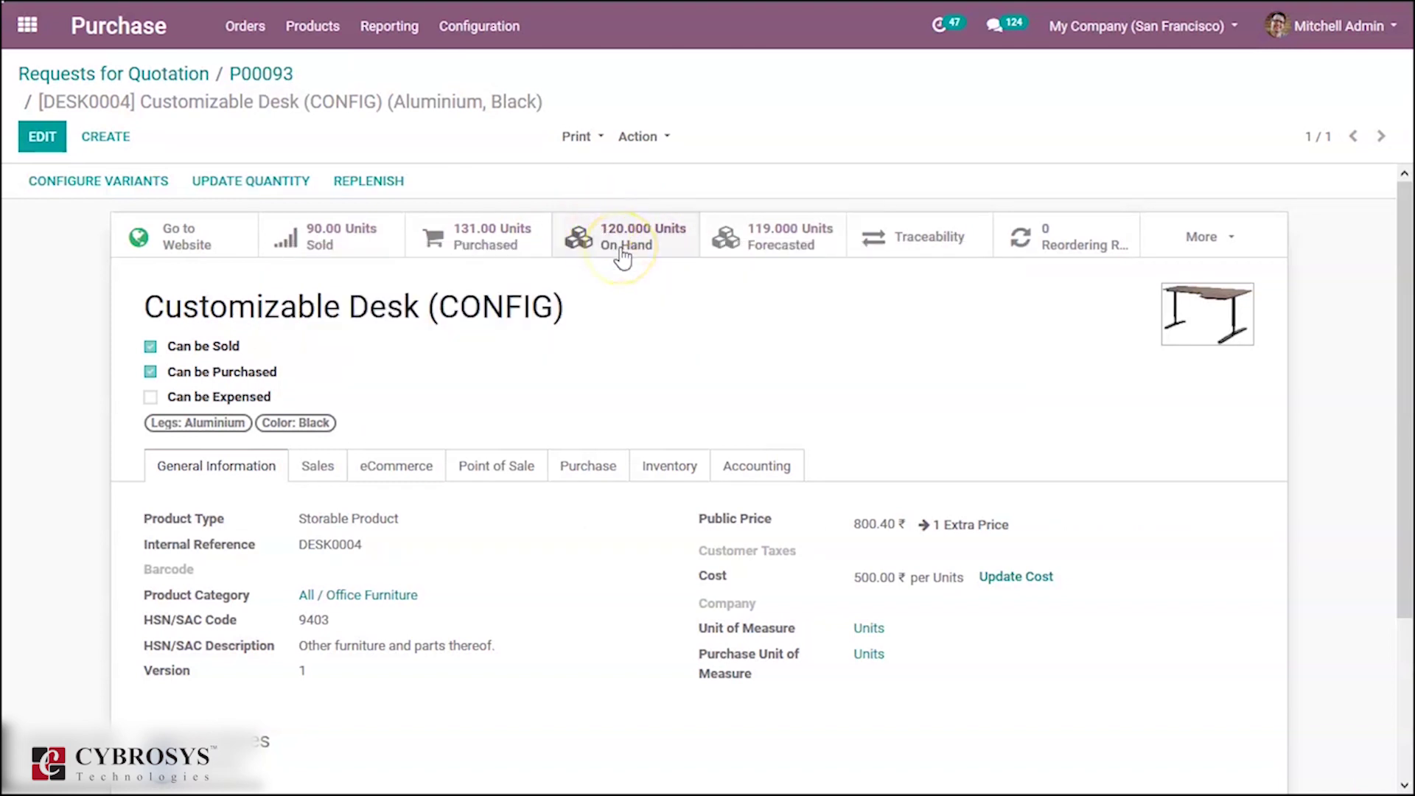